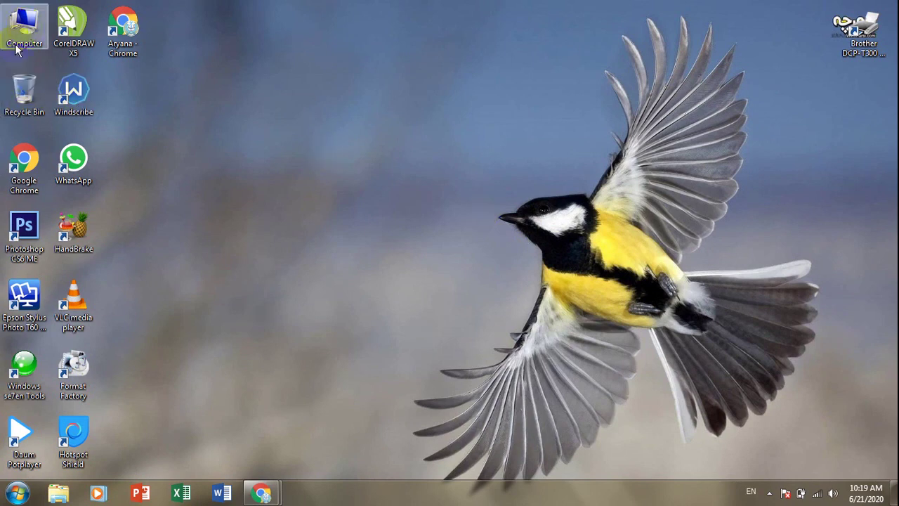
- Restore and apply the default advanced view settings in Folder Options, and open the Start menu to check its pop-up descriptions
{"action": "double_click", "coordinate": [26, 29]}
{"action": "left_click", "coordinate": [89, 44]}
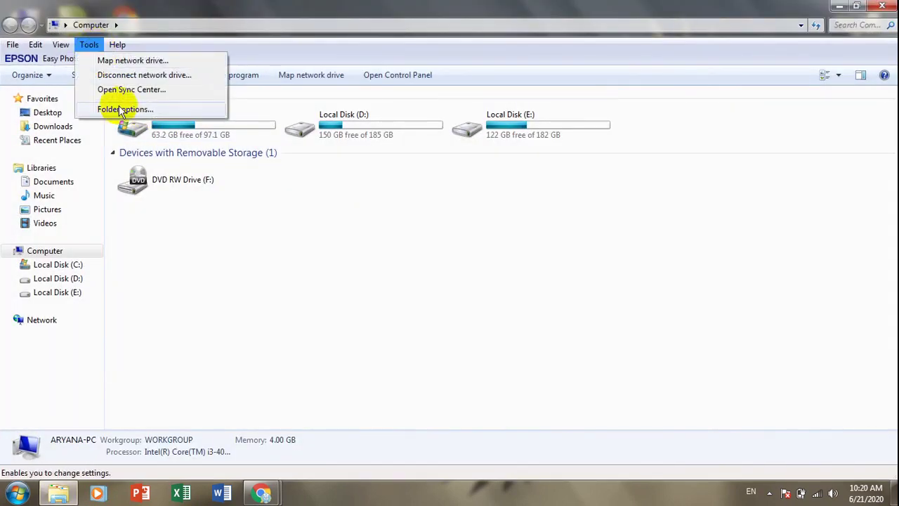
{"action": "left_click", "coordinate": [124, 110]}
{"action": "left_click", "coordinate": [65, 79]}
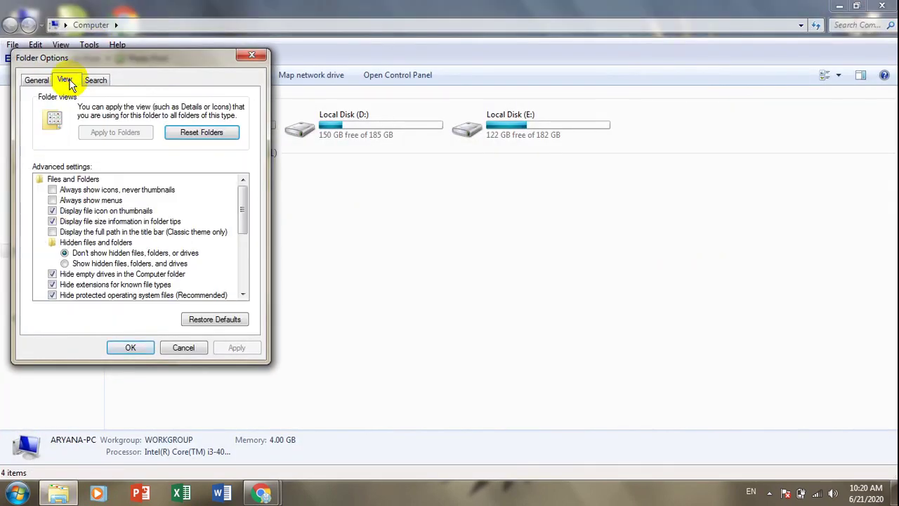
{"action": "left_click_drag", "start_coordinate": [245, 209], "coordinate": [242, 276]}
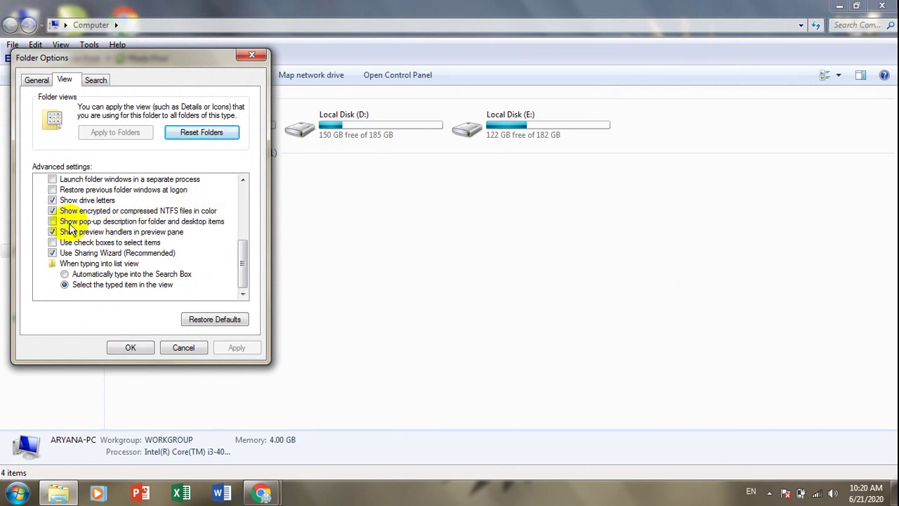
{"action": "left_click", "coordinate": [52, 211]}
{"action": "left_click", "coordinate": [214, 319]}
{"action": "left_click", "coordinate": [237, 347]}
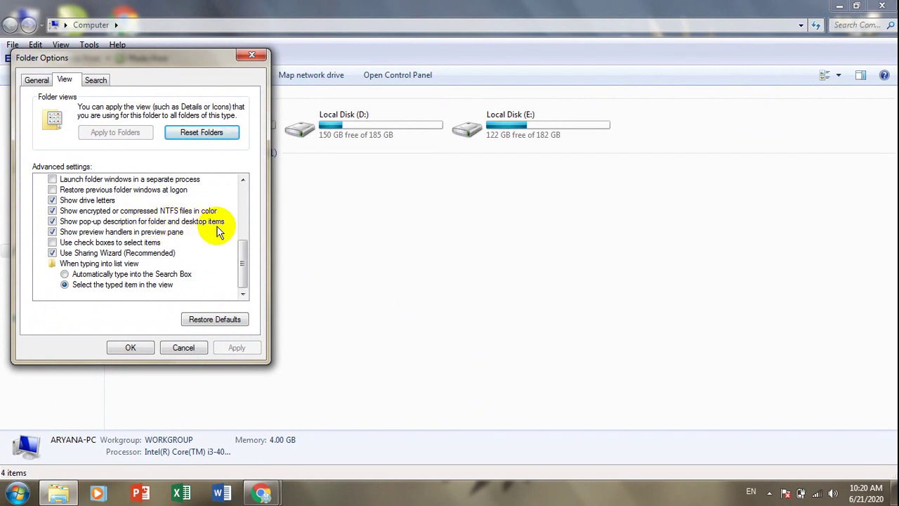
{"action": "left_click", "coordinate": [127, 347]}
{"action": "left_click", "coordinate": [18, 493]}
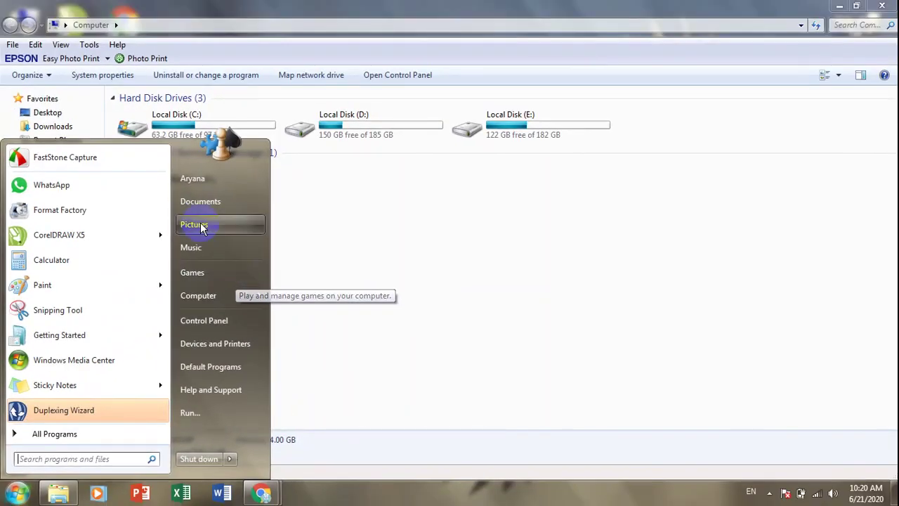
- Turn off "Show pop-up description for folder and desktop items" in Folder Options, apply it, and check the Start menu items
{"action": "left_click", "coordinate": [90, 44]}
{"action": "left_click", "coordinate": [90, 44]}
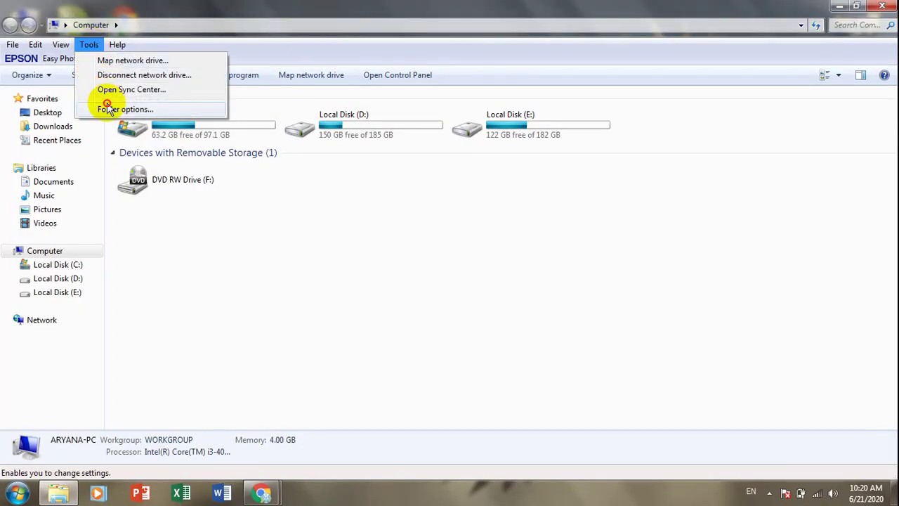
{"action": "left_click", "coordinate": [106, 106]}
{"action": "left_click", "coordinate": [64, 79]}
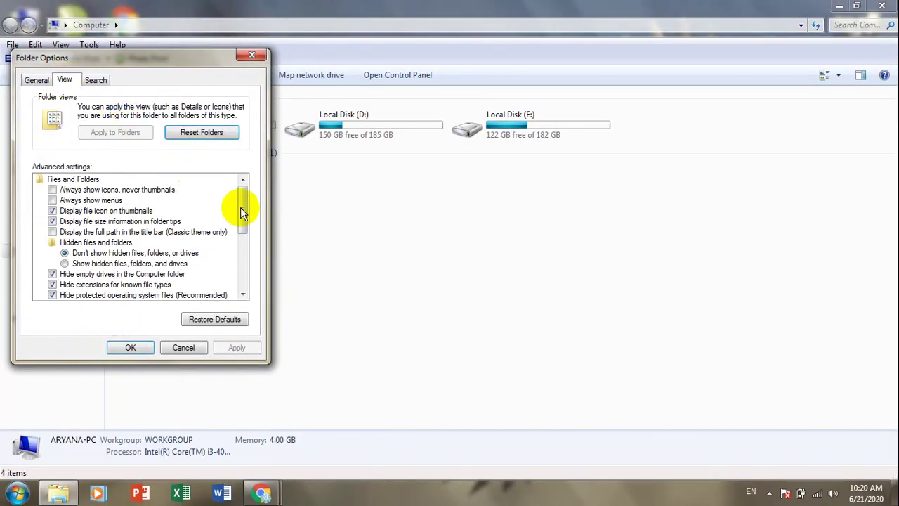
{"action": "left_click_drag", "start_coordinate": [241, 193], "coordinate": [249, 266]}
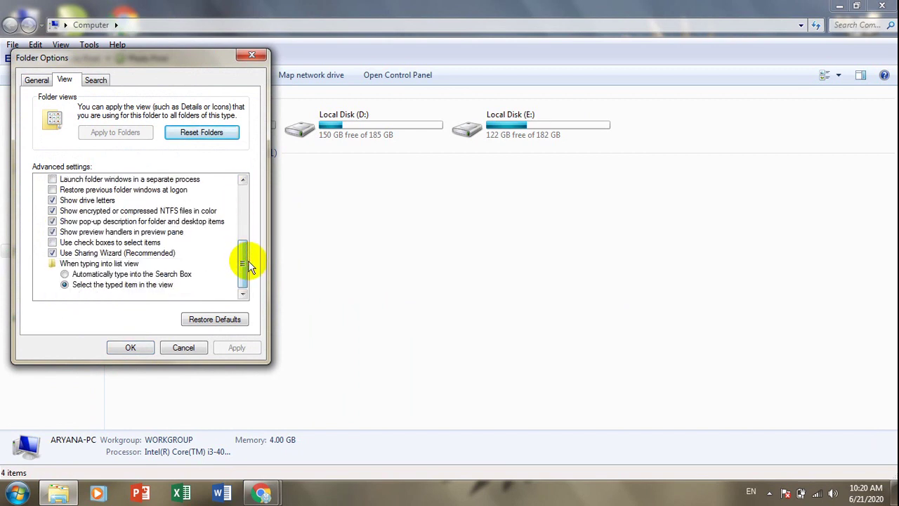
{"action": "left_click", "coordinate": [9, 226]}
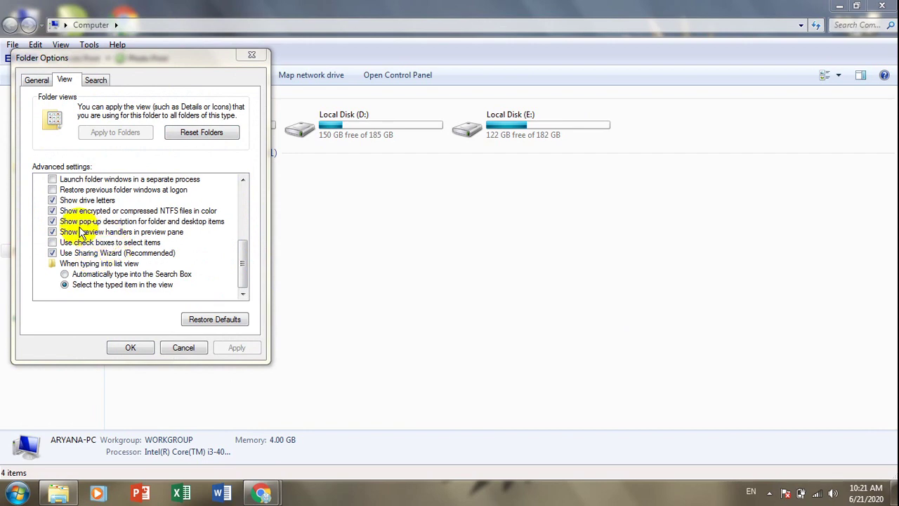
{"action": "left_click", "coordinate": [52, 222]}
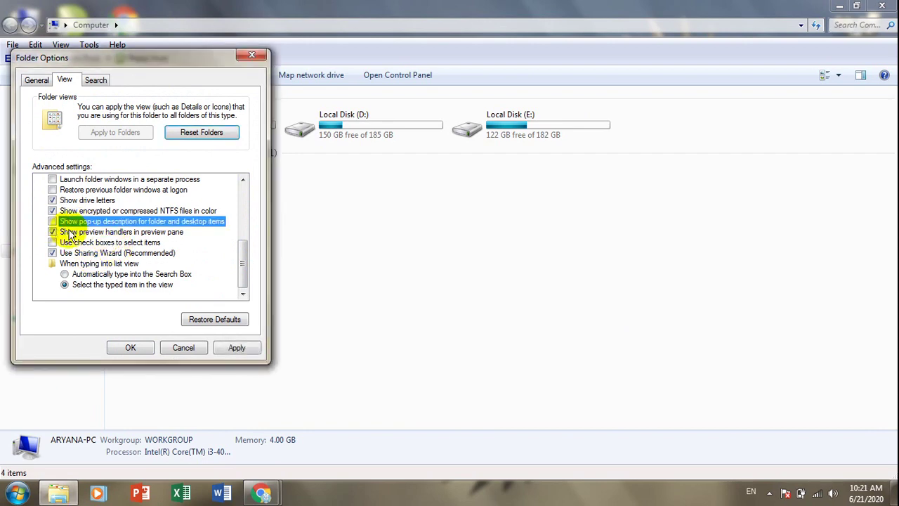
{"action": "left_click", "coordinate": [234, 347]}
{"action": "left_click", "coordinate": [119, 347]}
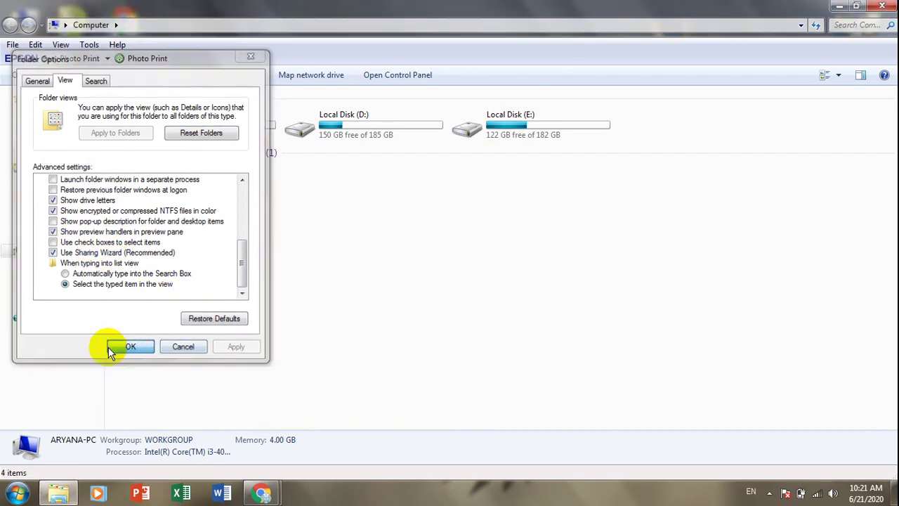
{"action": "left_click", "coordinate": [3, 496]}
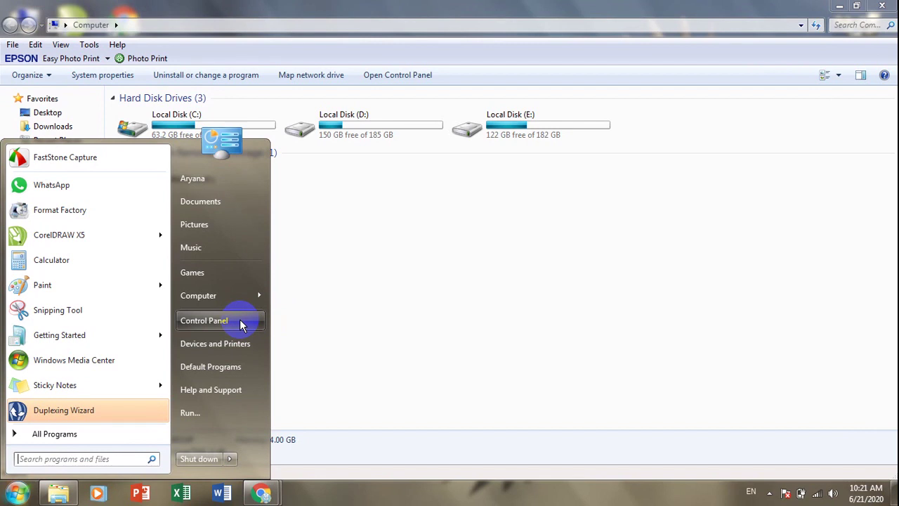
- Turn on "Show pop-up description for folder and desktop items" in Folder Options, apply it, and reopen the Start menu
{"action": "left_click", "coordinate": [89, 44]}
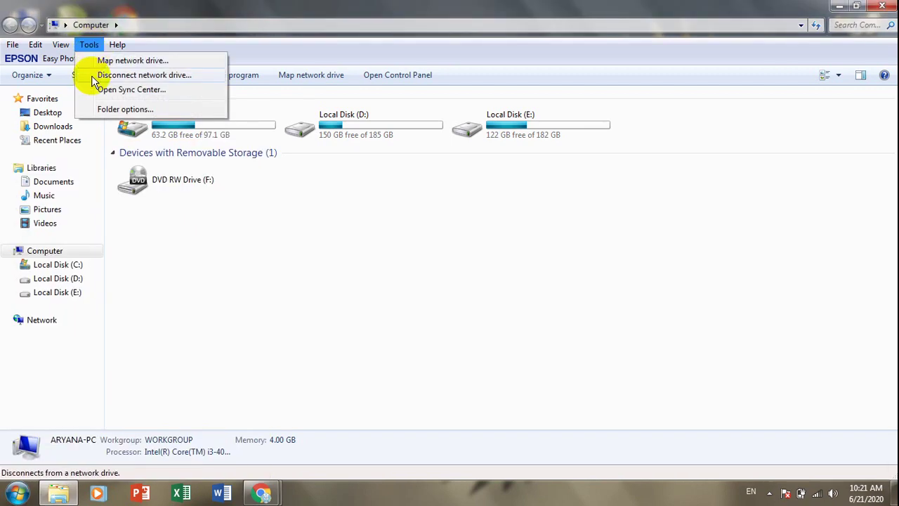
{"action": "left_click", "coordinate": [98, 109]}
{"action": "left_click", "coordinate": [66, 83]}
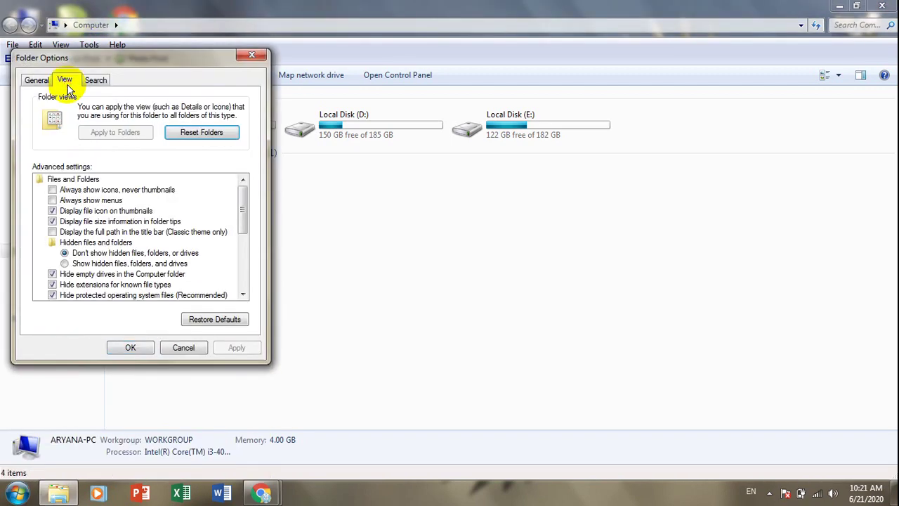
{"action": "left_click_drag", "start_coordinate": [241, 199], "coordinate": [245, 269]}
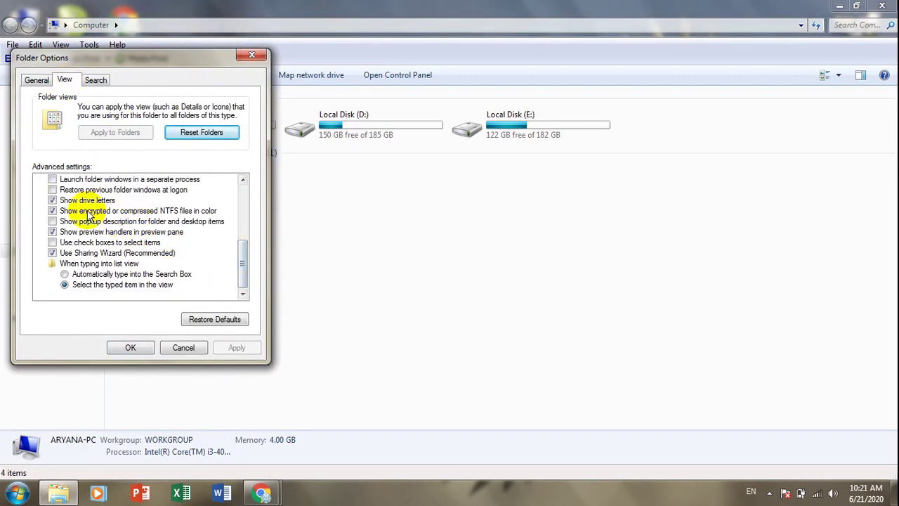
{"action": "left_click", "coordinate": [53, 222]}
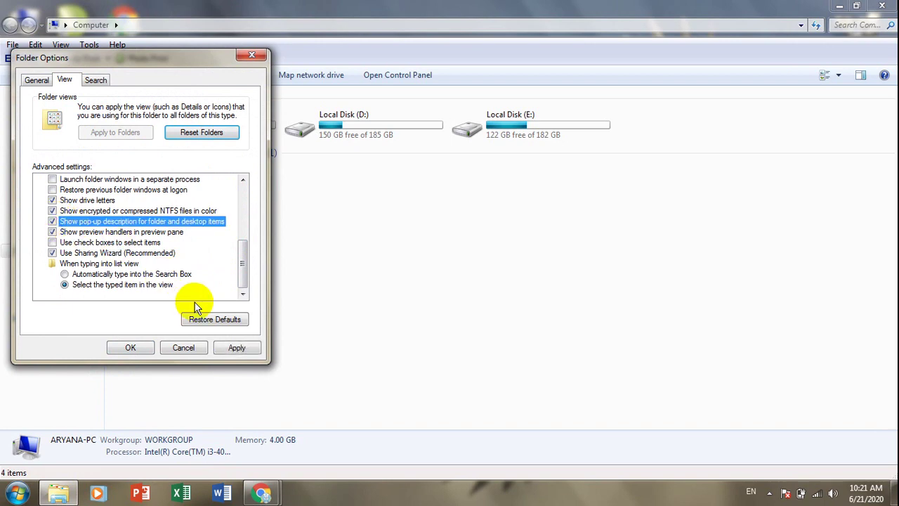
{"action": "left_click", "coordinate": [233, 351]}
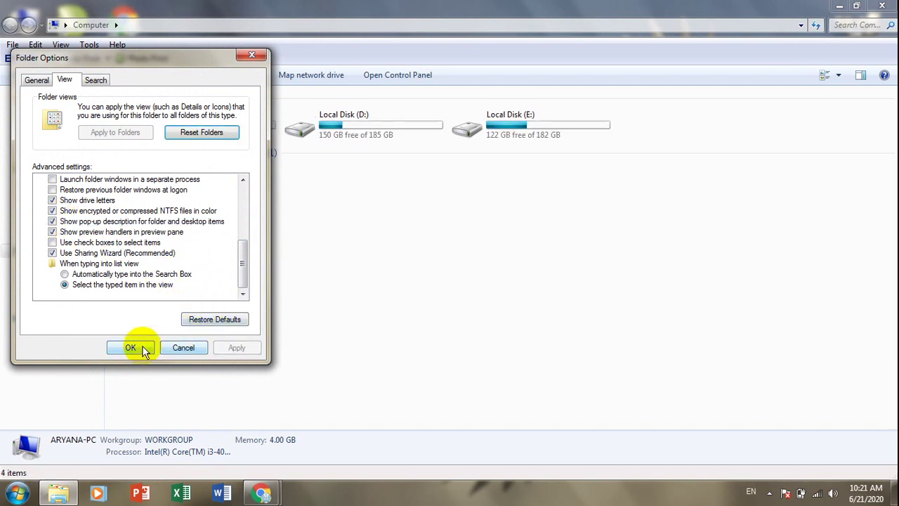
{"action": "left_click", "coordinate": [134, 348]}
{"action": "left_click", "coordinate": [20, 492]}
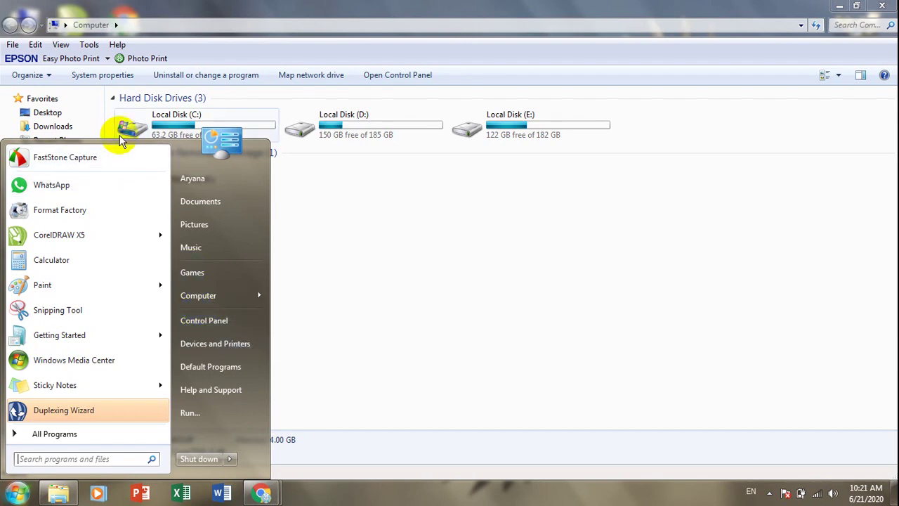
- Review the "Show preview handlers in preview pane" option in Folder Options' advanced view settings and close the dialog
{"action": "left_click", "coordinate": [91, 46]}
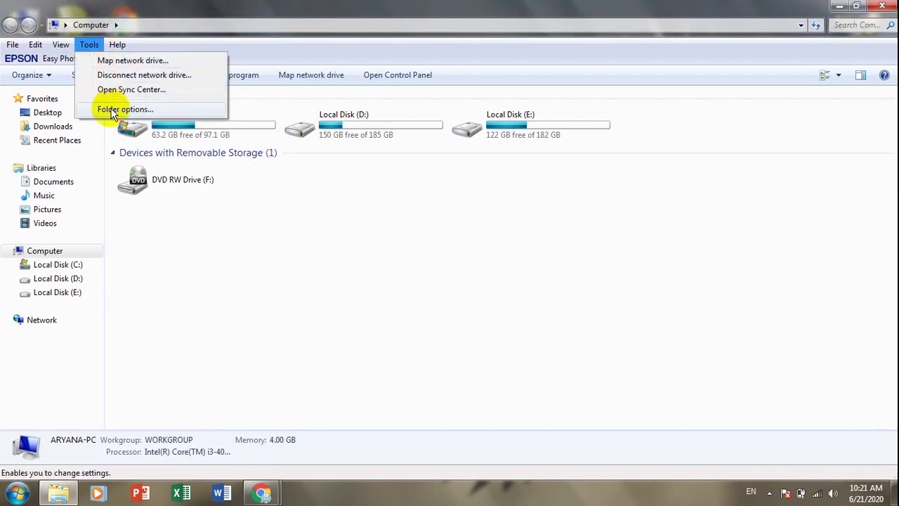
{"action": "left_click", "coordinate": [112, 109]}
{"action": "left_click", "coordinate": [65, 79]}
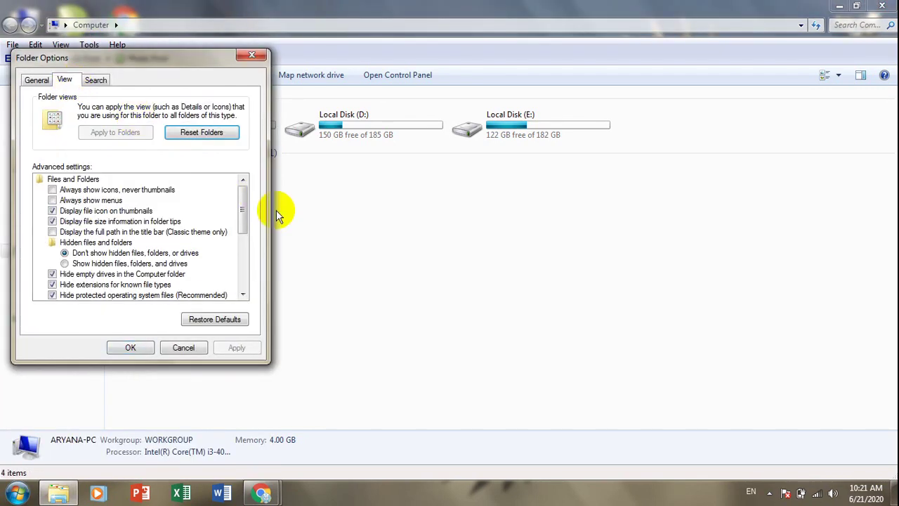
{"action": "left_click_drag", "start_coordinate": [241, 194], "coordinate": [245, 275]}
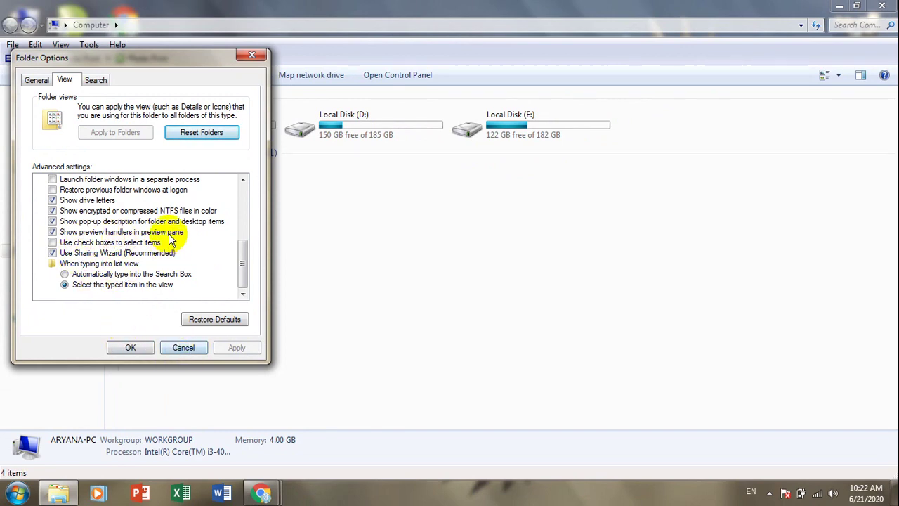
{"action": "left_click", "coordinate": [132, 348]}
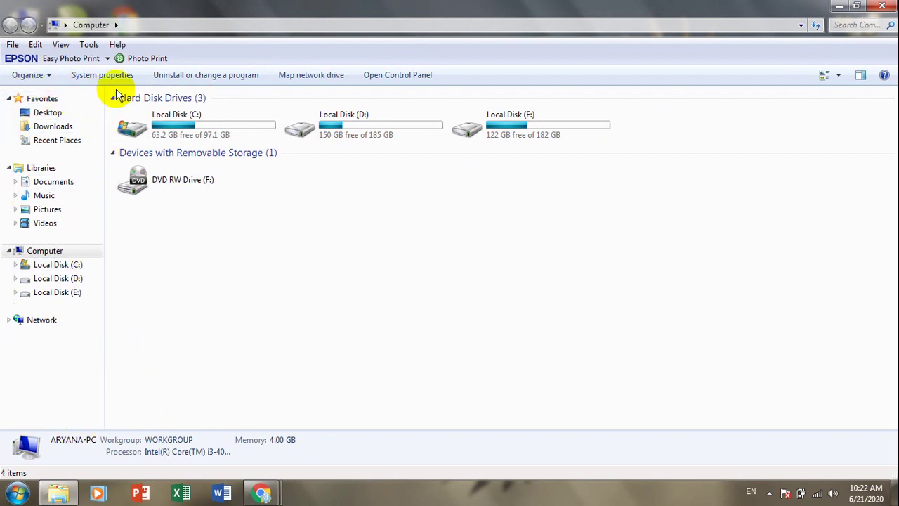
- Show the preview pane and select the Wildlife video in the Sample Videos folder of the Videos library
{"action": "left_click", "coordinate": [862, 76]}
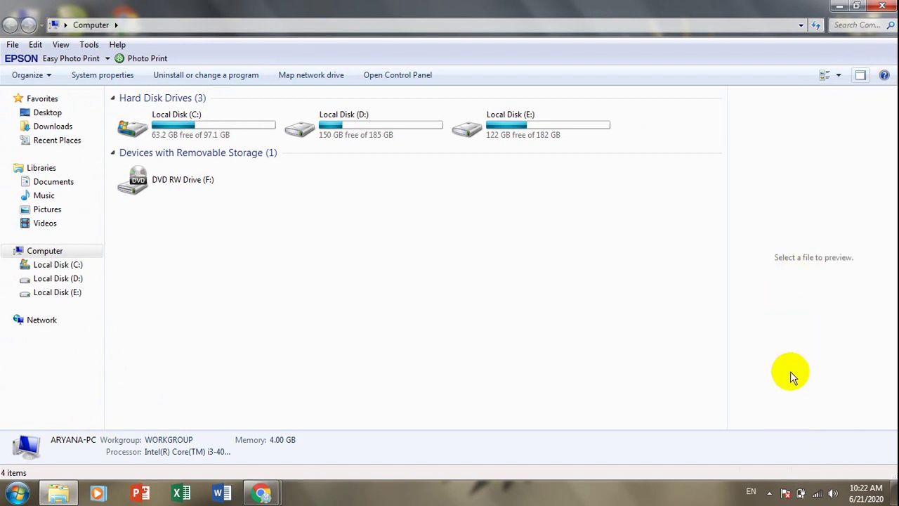
{"action": "left_click", "coordinate": [49, 225]}
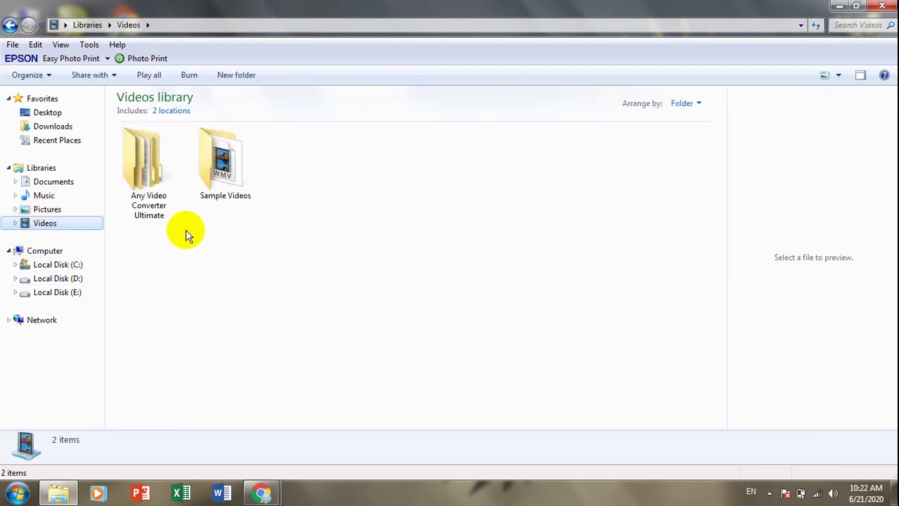
{"action": "double_click", "coordinate": [213, 178]}
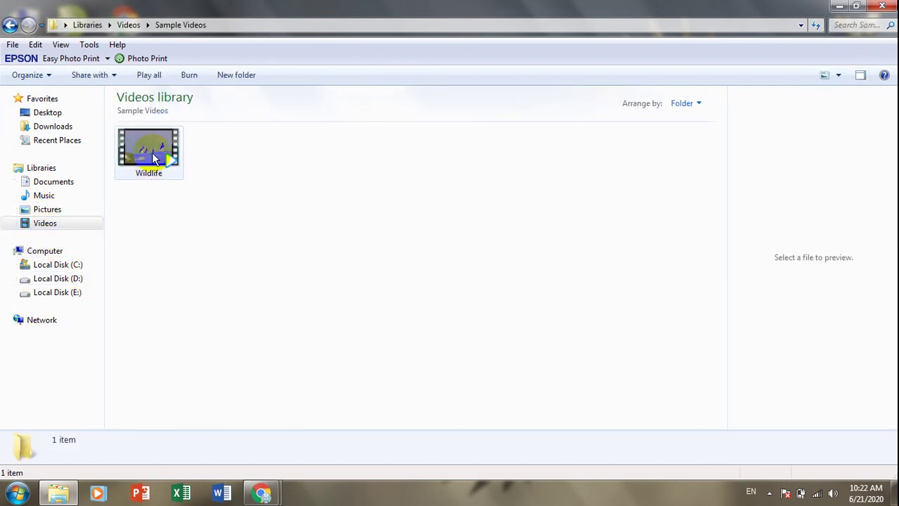
{"action": "left_click", "coordinate": [152, 159]}
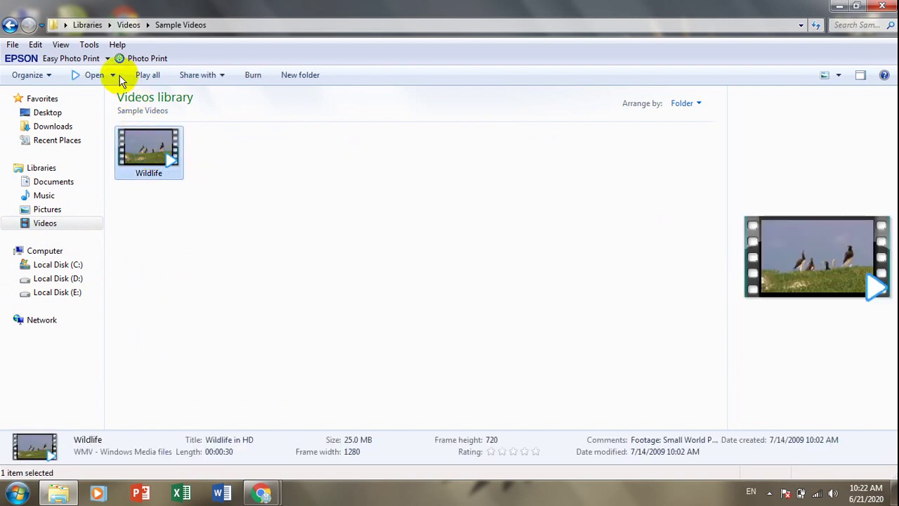
- Open the Wildlife video in Windows Media Player and close the player
{"action": "left_click", "coordinate": [114, 76]}
{"action": "left_click", "coordinate": [120, 137]}
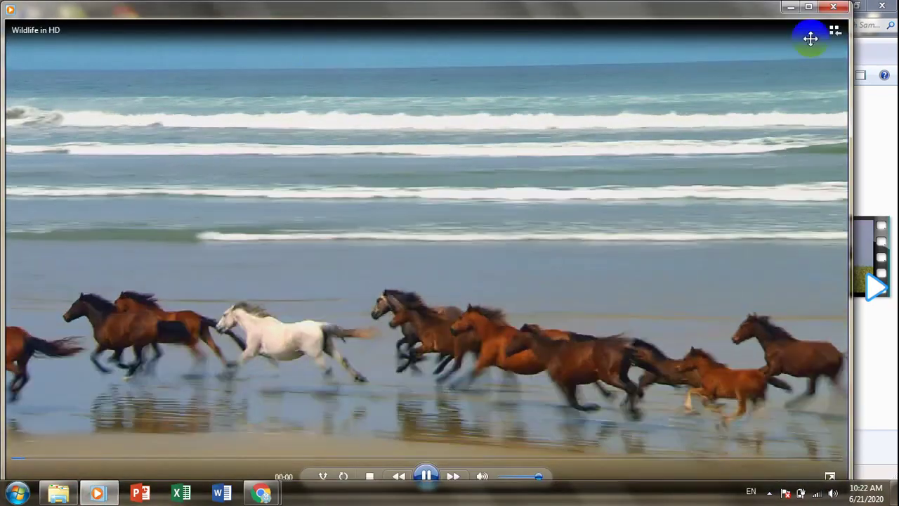
{"action": "left_click", "coordinate": [833, 6]}
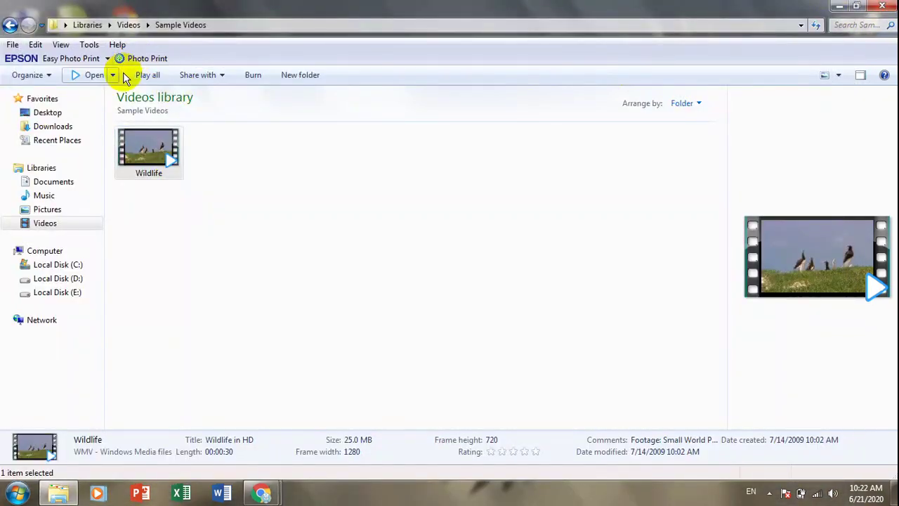
- Make Windows Media Player the default program for the Wildlife video's file type and close the player that opens
{"action": "left_click", "coordinate": [113, 75]}
{"action": "left_click", "coordinate": [136, 154]}
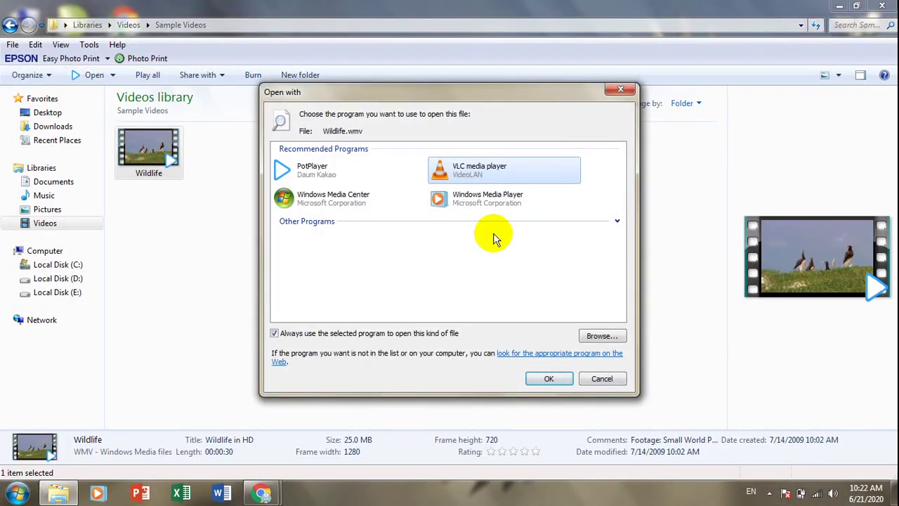
{"action": "left_click", "coordinate": [488, 198]}
{"action": "left_click", "coordinate": [545, 379]}
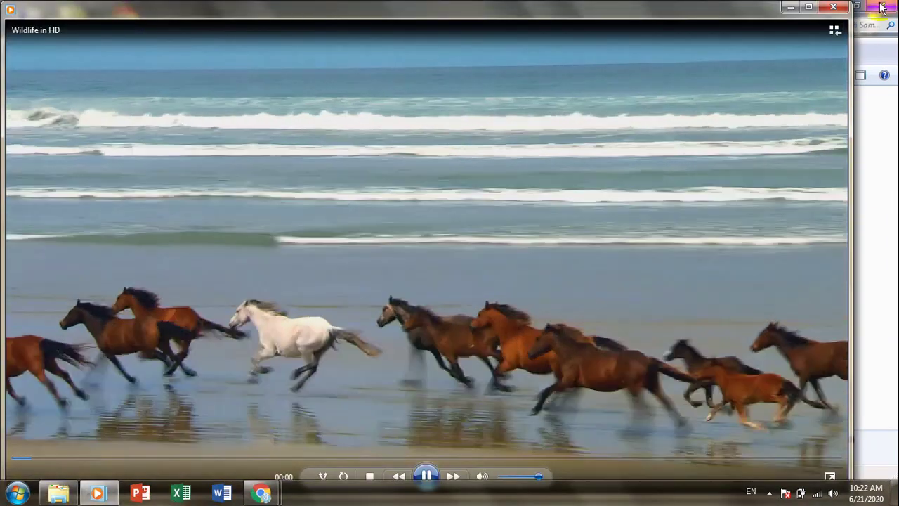
{"action": "left_click", "coordinate": [881, 7]}
{"action": "left_click", "coordinate": [100, 223]}
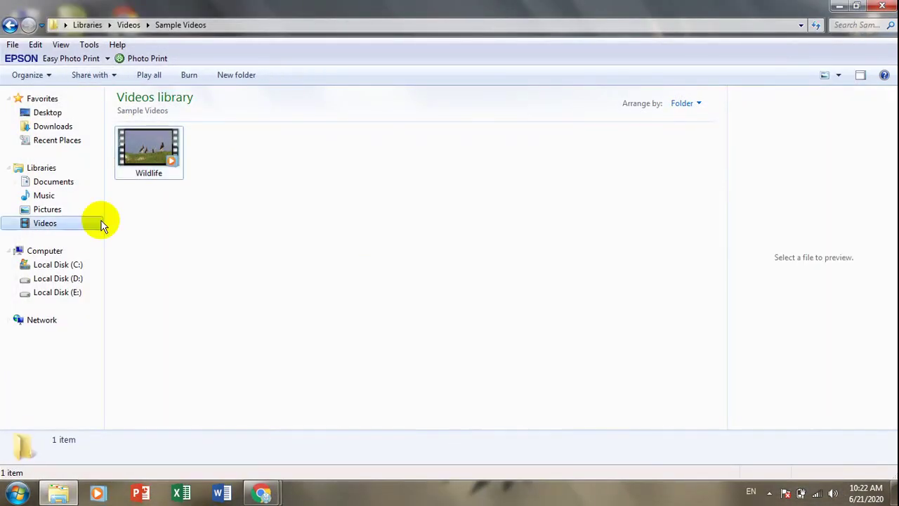
- Select the Wildlife video, play it in the preview pane and pause it
{"action": "left_click", "coordinate": [137, 154]}
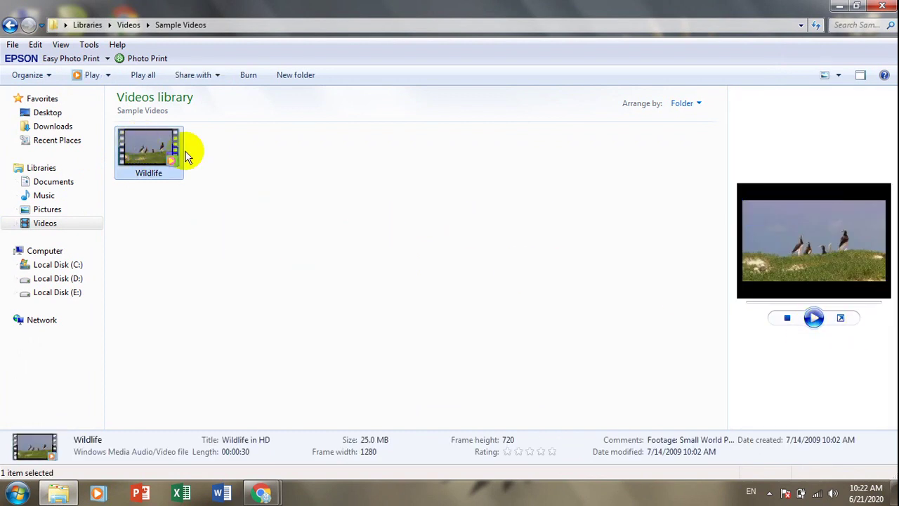
{"action": "left_click", "coordinate": [815, 320]}
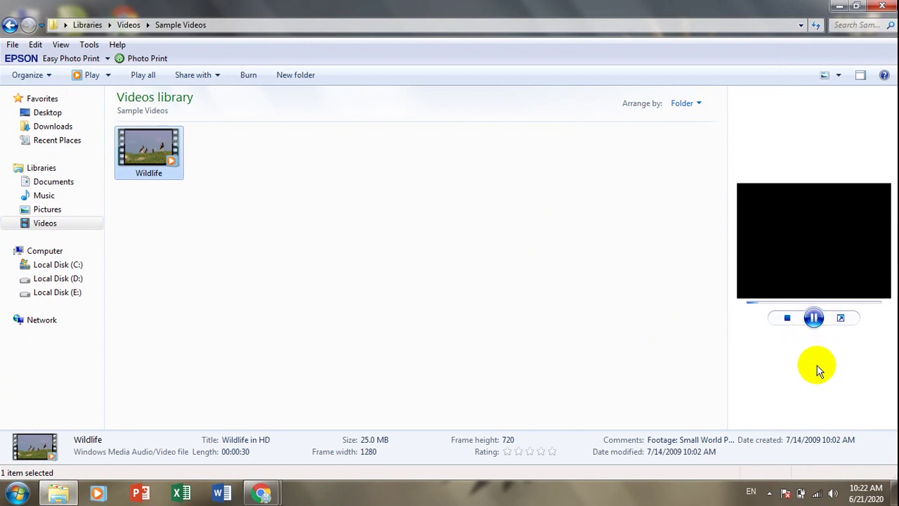
{"action": "left_click", "coordinate": [813, 318]}
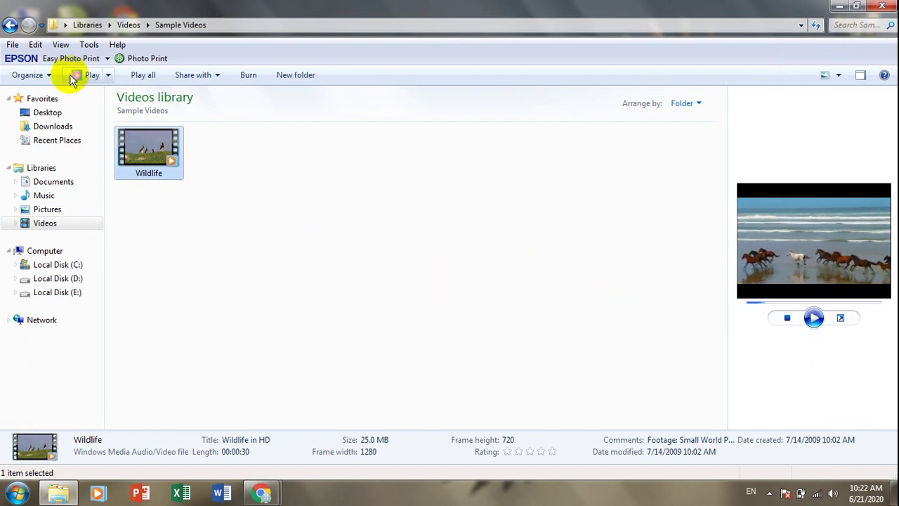
- Turn off Show preview handlers in preview pane in the advanced folder view settings and apply the change
{"action": "left_click", "coordinate": [87, 44]}
{"action": "left_click", "coordinate": [111, 111]}
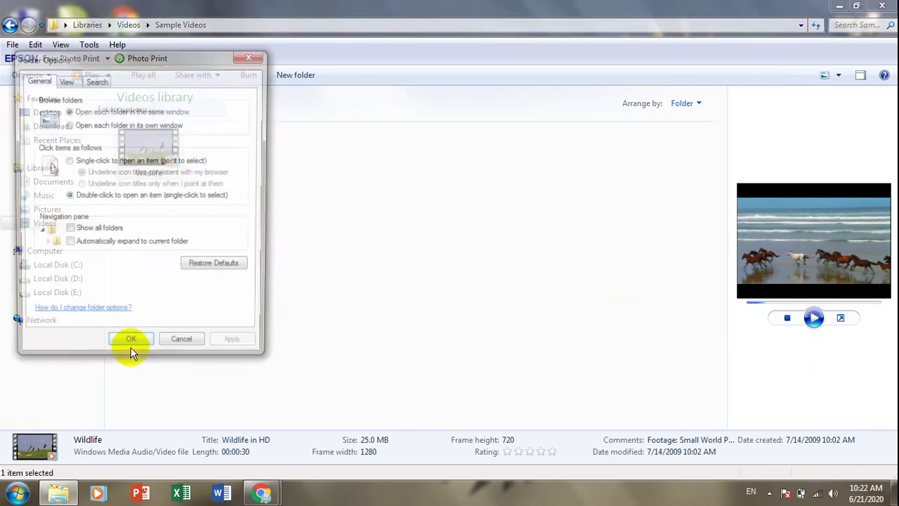
{"action": "left_click", "coordinate": [66, 81]}
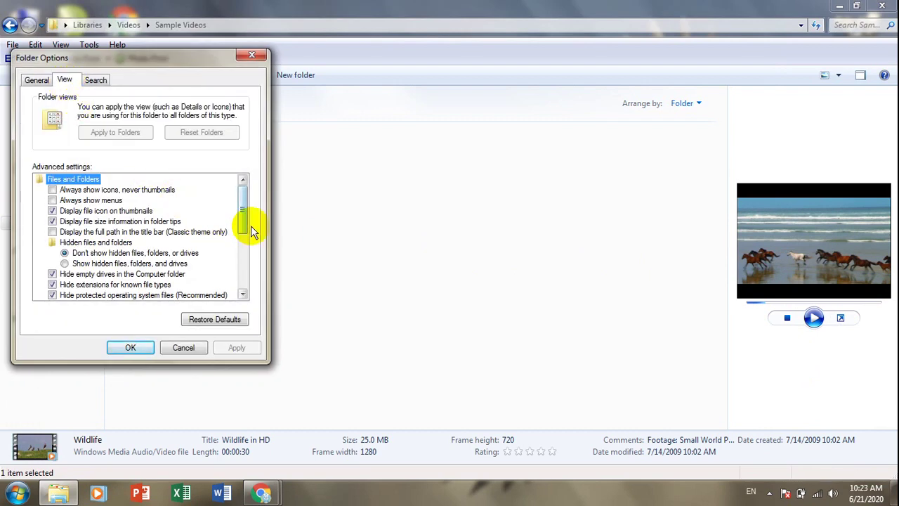
{"action": "left_click_drag", "start_coordinate": [239, 206], "coordinate": [240, 258]}
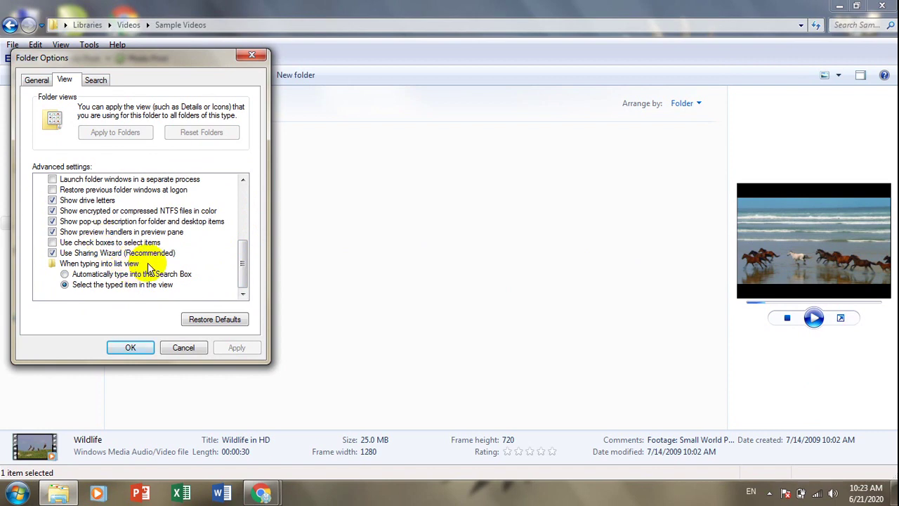
{"action": "left_click", "coordinate": [52, 232]}
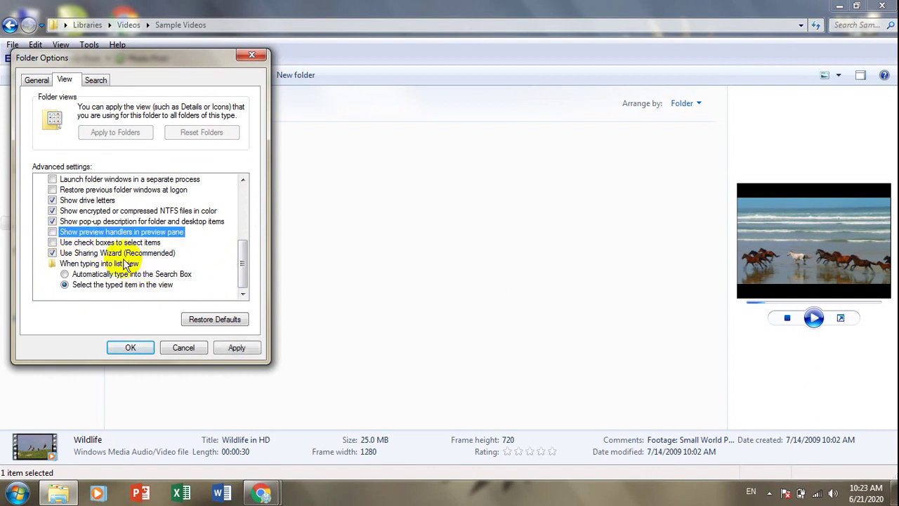
{"action": "left_click", "coordinate": [224, 347]}
{"action": "left_click", "coordinate": [133, 346]}
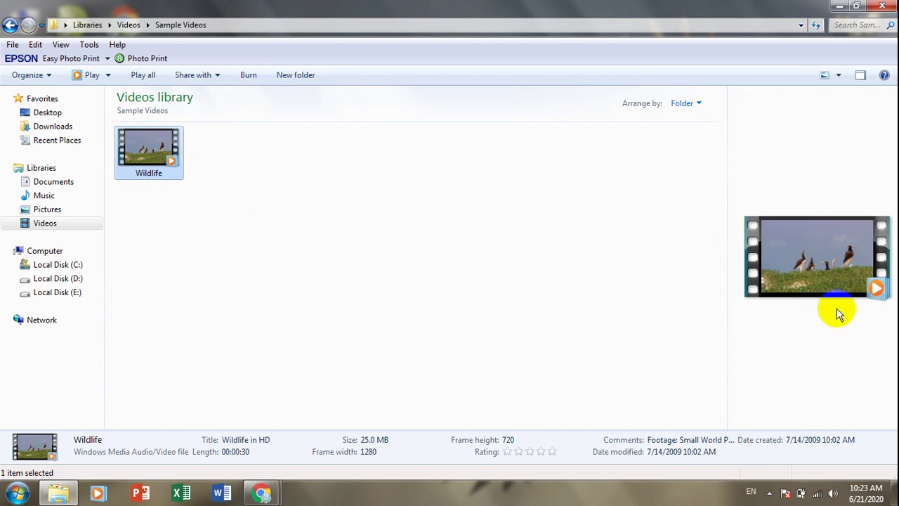
- Reselect the Wildlife video, open it in Windows Media Player and close the player
{"action": "left_click", "coordinate": [231, 241]}
{"action": "left_click", "coordinate": [124, 155]}
{"action": "double_click", "coordinate": [823, 268]}
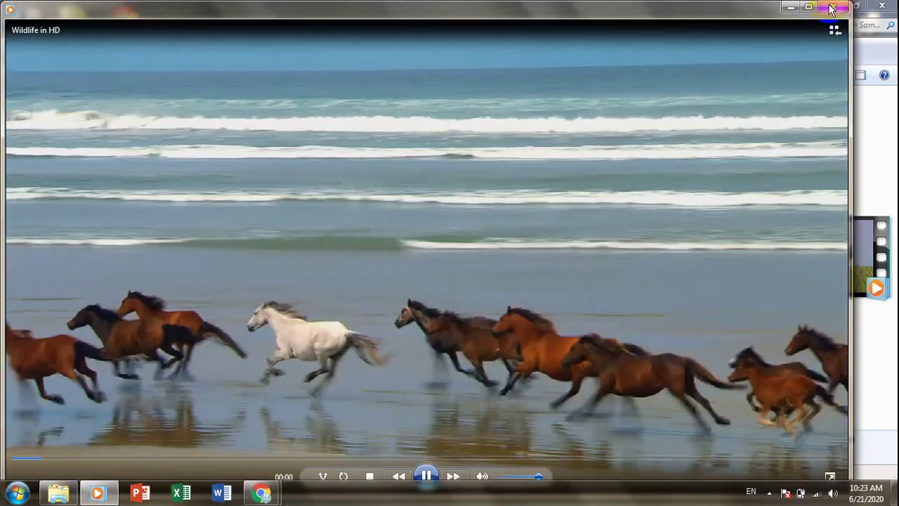
{"action": "key", "text": "alt+F4"}
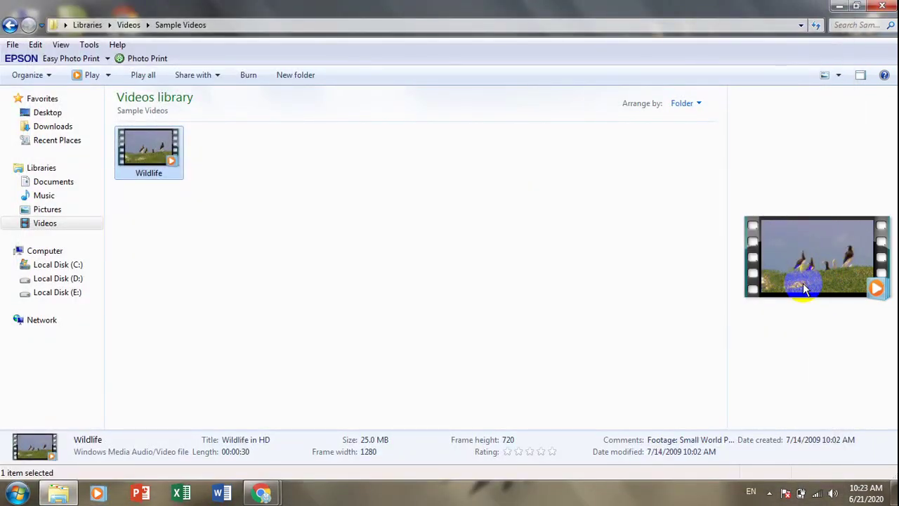
- Turn Show preview handlers in preview pane back on in Folder Options, and play and pause the Wildlife video in the preview pane
{"action": "left_click", "coordinate": [88, 44]}
{"action": "left_click", "coordinate": [116, 109]}
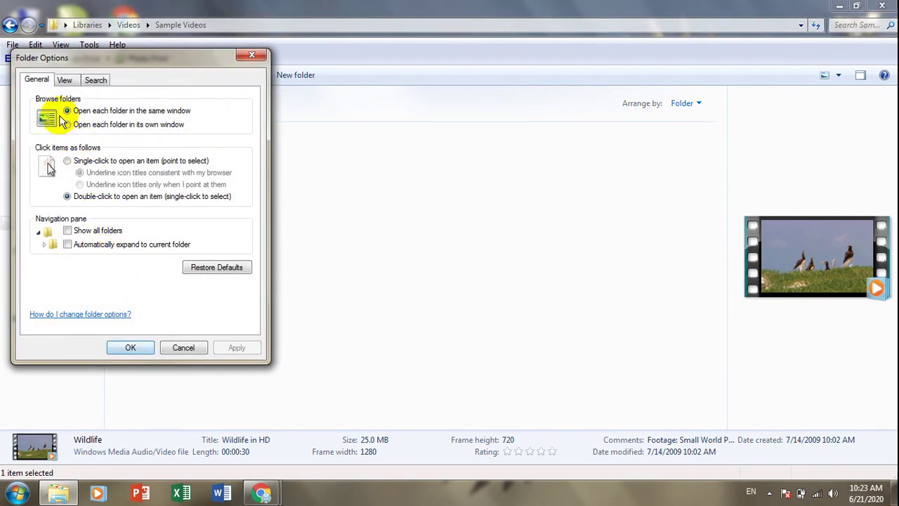
{"action": "left_click", "coordinate": [65, 79]}
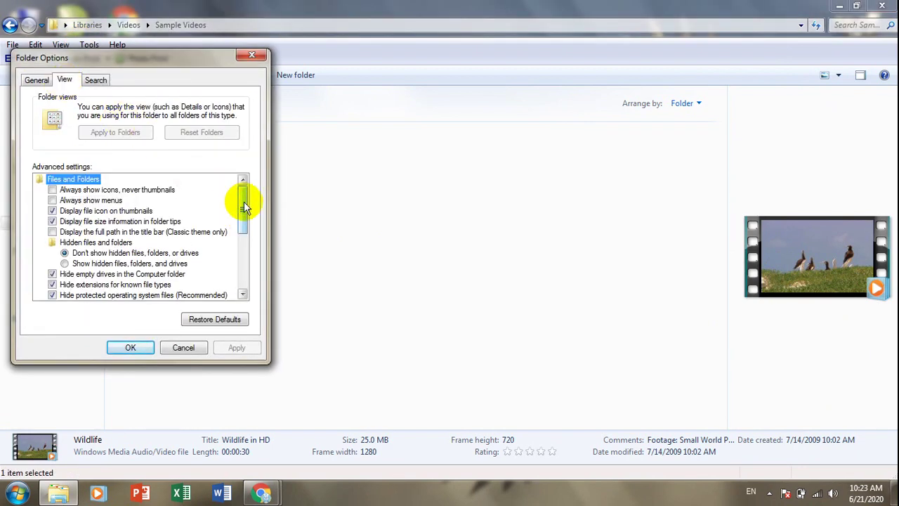
{"action": "left_click_drag", "start_coordinate": [244, 206], "coordinate": [243, 281]}
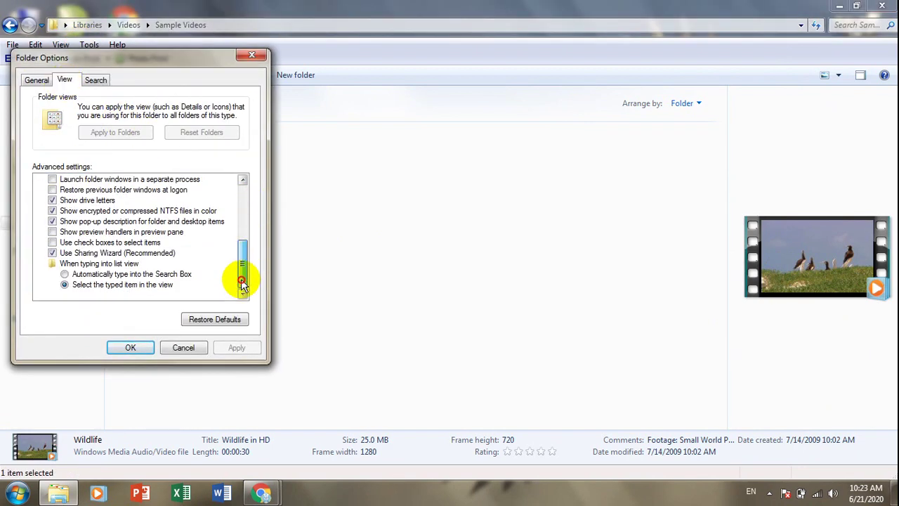
{"action": "left_click", "coordinate": [52, 232]}
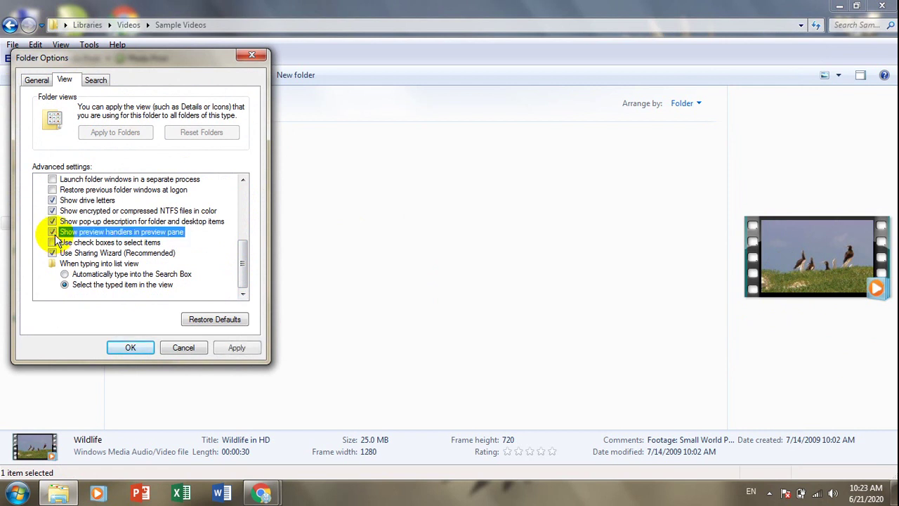
{"action": "left_click", "coordinate": [250, 347]}
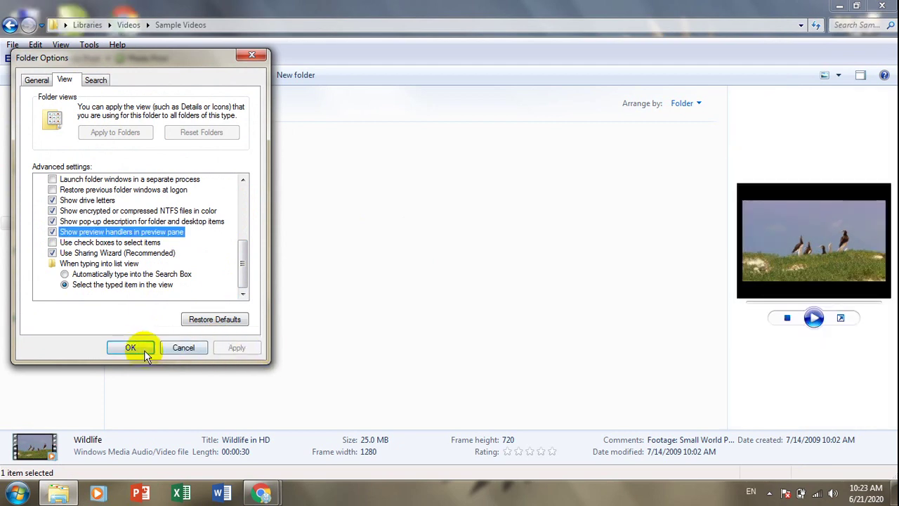
{"action": "left_click", "coordinate": [136, 350]}
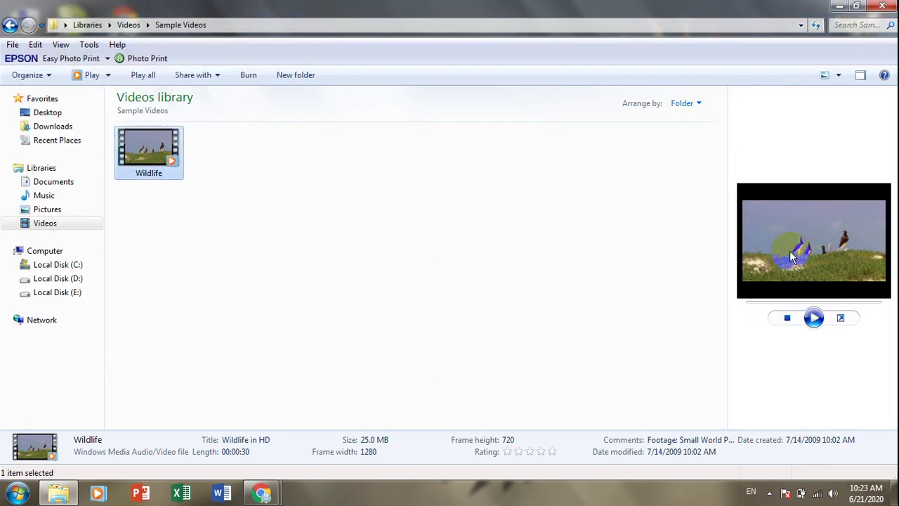
{"action": "left_click", "coordinate": [814, 320]}
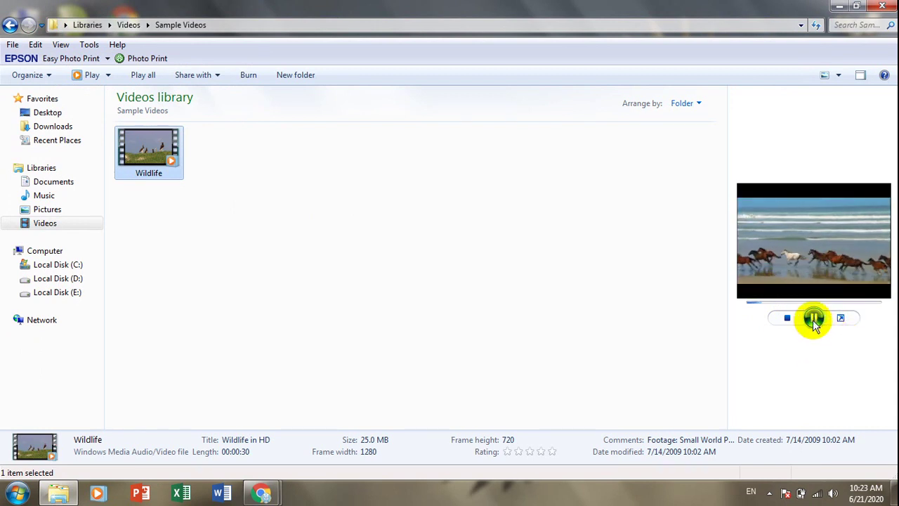
{"action": "left_click", "coordinate": [814, 320]}
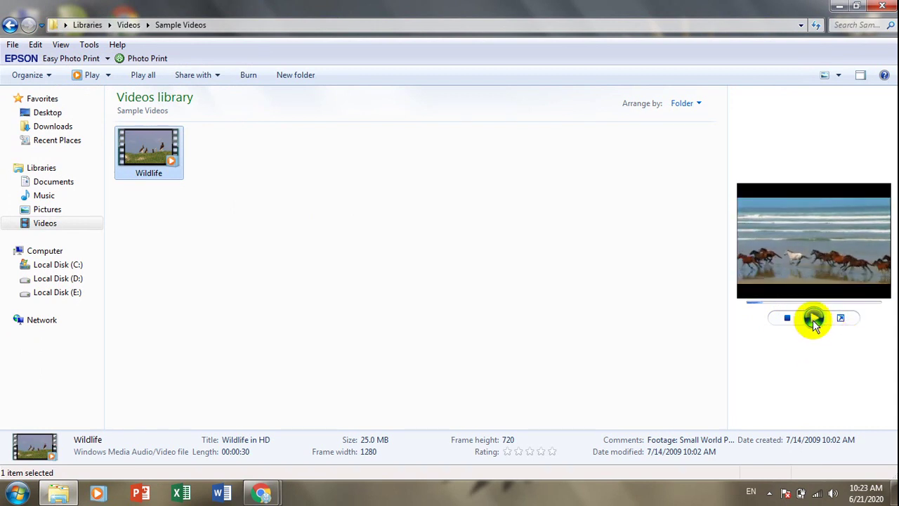
- Review the Use check boxes to select items option in the advanced folder view settings and cancel Folder Options
{"action": "left_click", "coordinate": [86, 45]}
{"action": "left_click", "coordinate": [132, 109]}
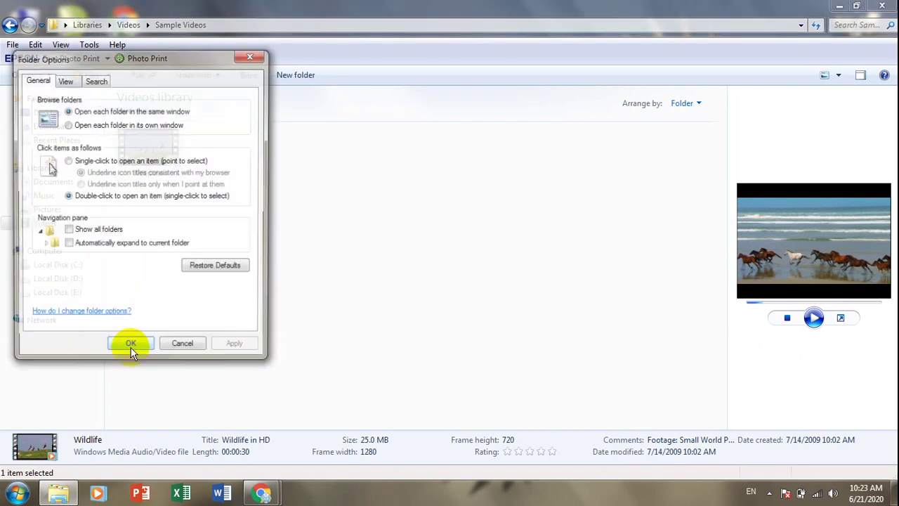
{"action": "left_click", "coordinate": [66, 80]}
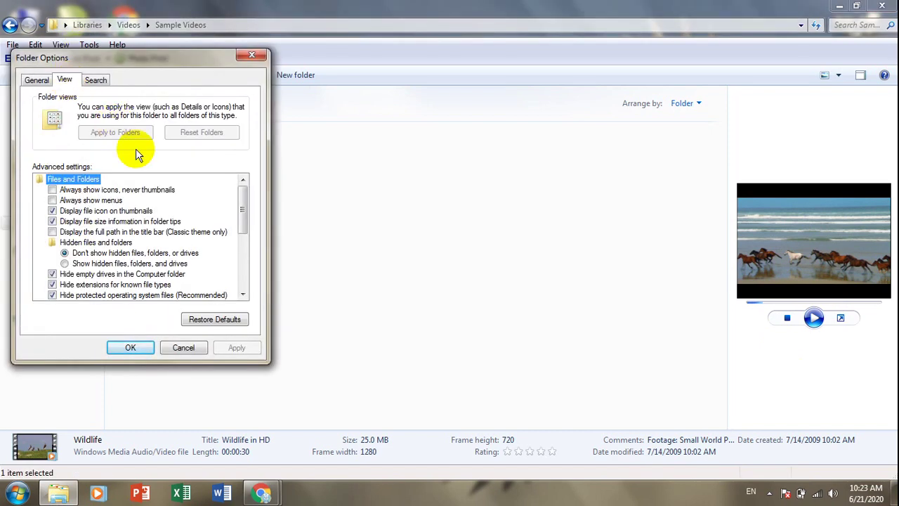
{"action": "left_click_drag", "start_coordinate": [245, 197], "coordinate": [245, 257]}
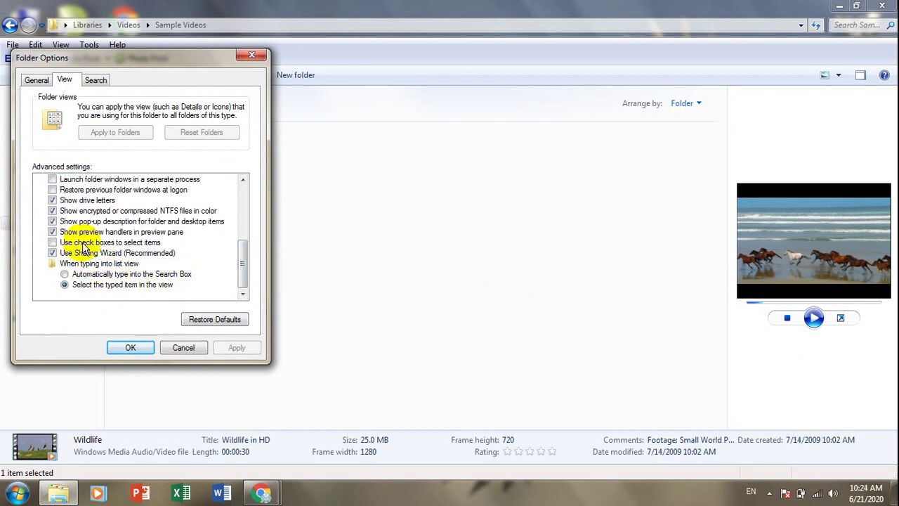
{"action": "left_click", "coordinate": [181, 347]}
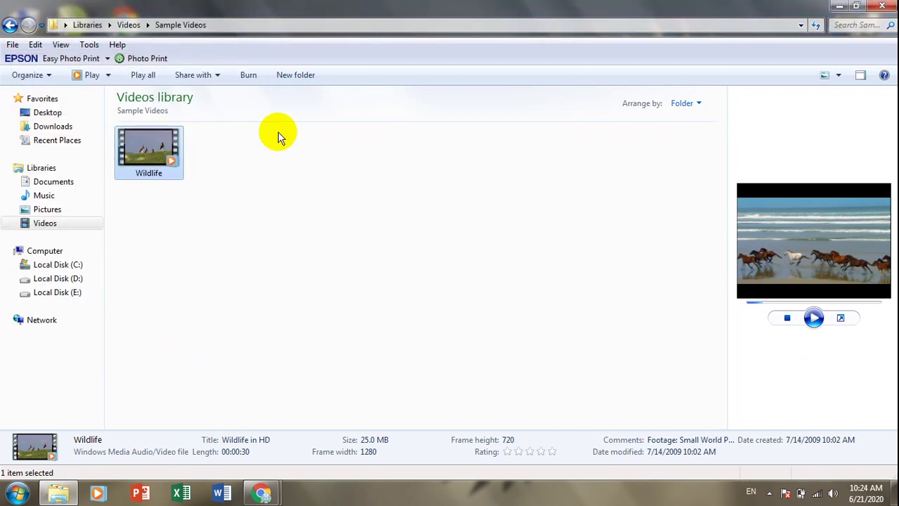
- Hide the preview pane and open the Sample Pictures folder in the Pictures library
{"action": "left_click", "coordinate": [862, 75]}
{"action": "left_click", "coordinate": [46, 208]}
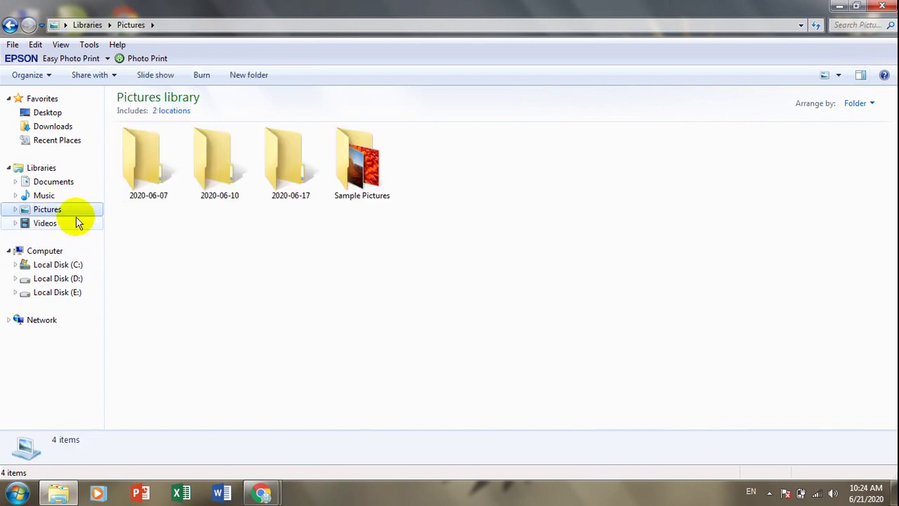
{"action": "double_click", "coordinate": [357, 168]}
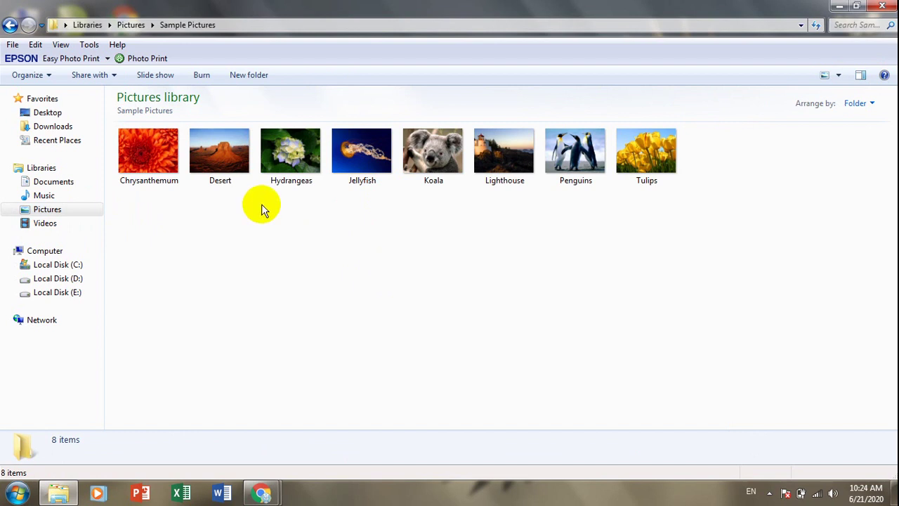
- Select single pictures, select Chrysanthemum, Lighthouse and Tulips together to view their available commands, and clear the selection
{"action": "left_click", "coordinate": [148, 155]}
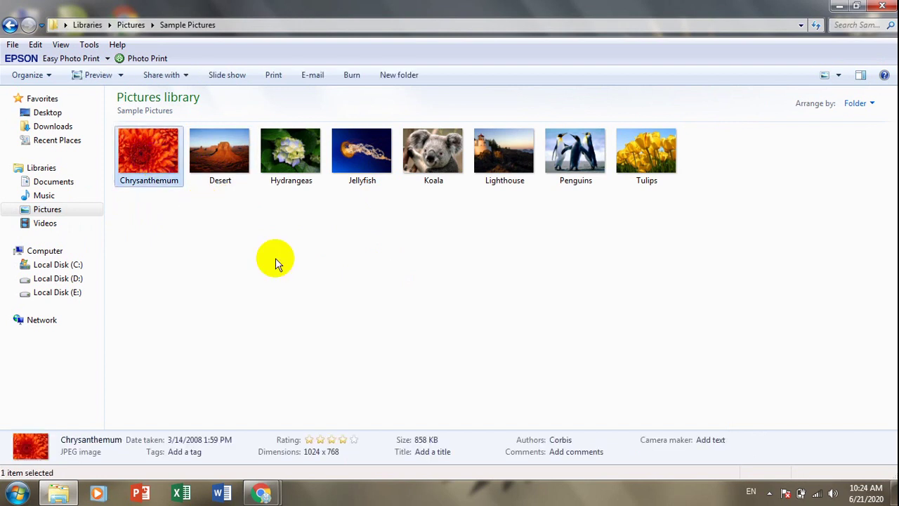
{"action": "left_click", "coordinate": [569, 159]}
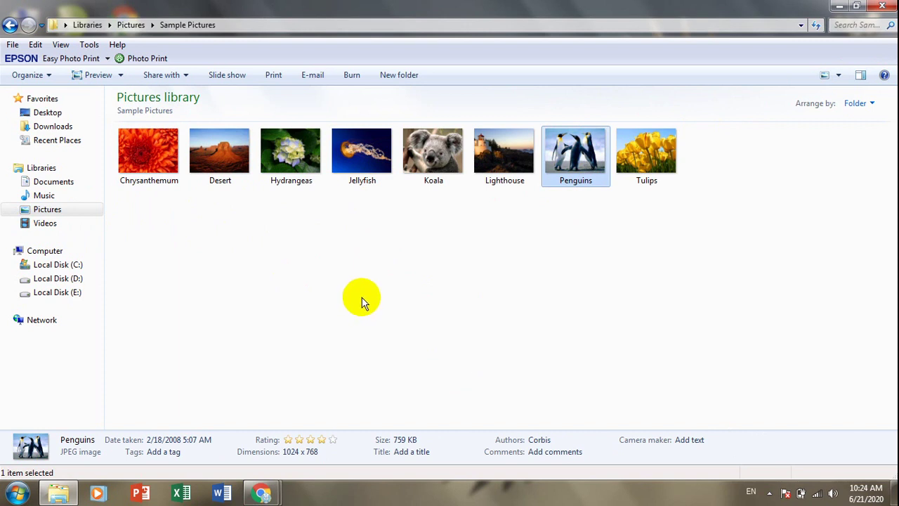
{"action": "left_click", "coordinate": [146, 147]}
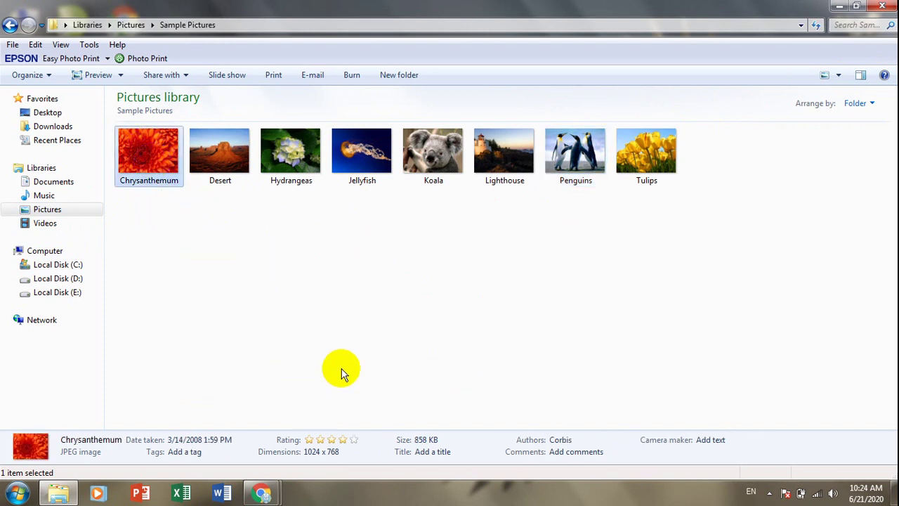
{"action": "left_click", "coordinate": [493, 145], "text": "ctrl"}
{"action": "left_click", "coordinate": [646, 151], "text": "ctrl"}
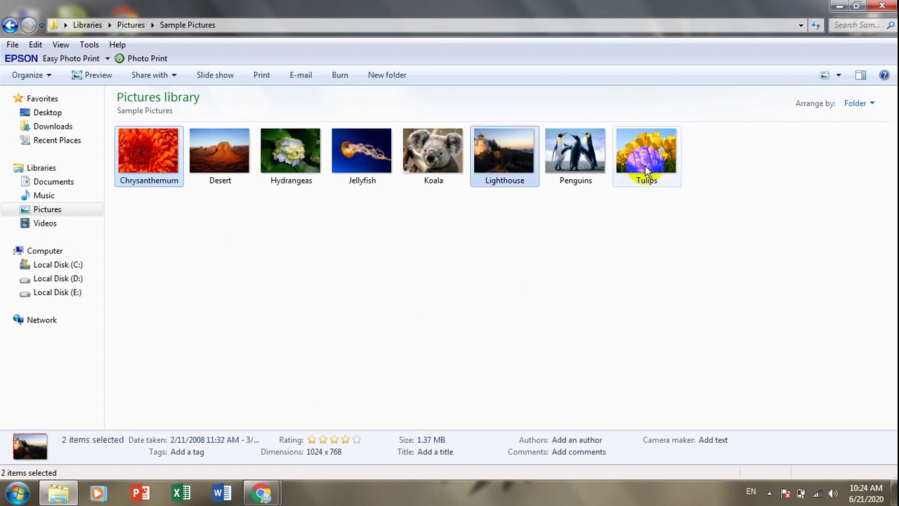
{"action": "right_click", "coordinate": [637, 151]}
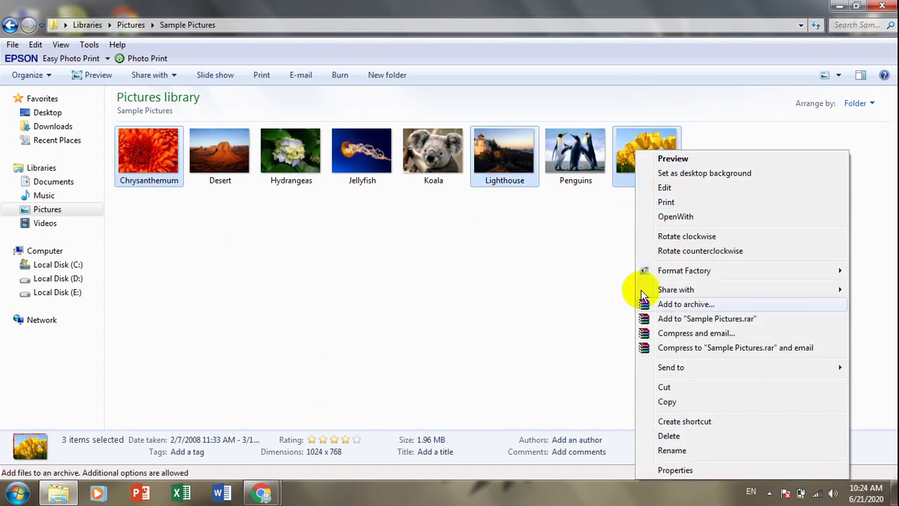
{"action": "left_click", "coordinate": [381, 343]}
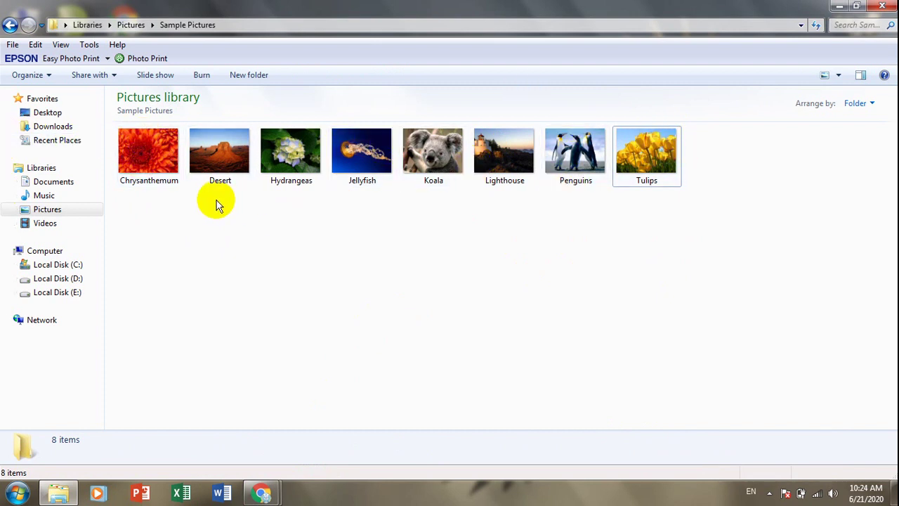
- Turn on Use check boxes to select items in the advanced folder view settings and apply the change
{"action": "left_click", "coordinate": [89, 44]}
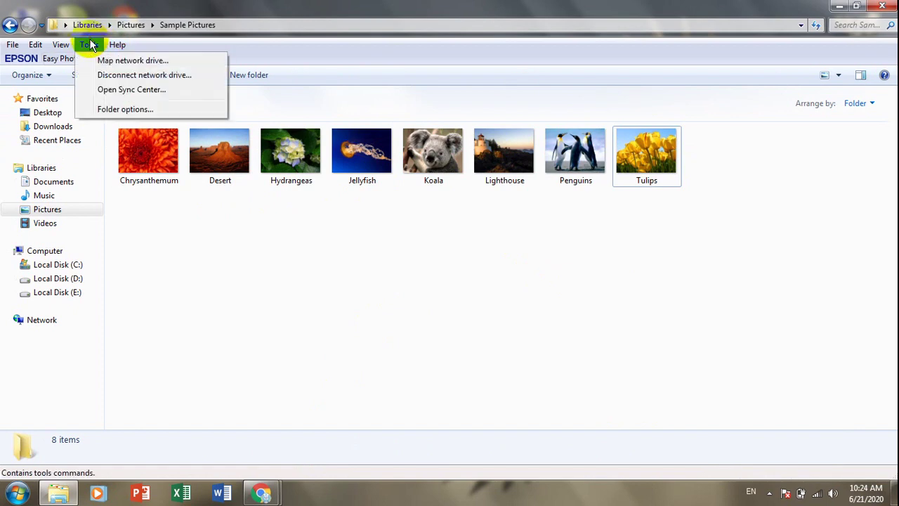
{"action": "left_click", "coordinate": [110, 111]}
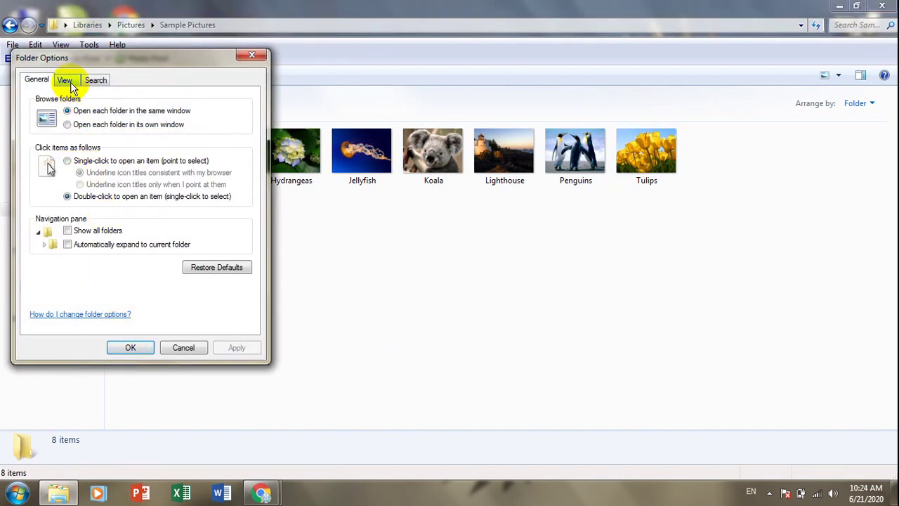
{"action": "left_click", "coordinate": [67, 81]}
{"action": "left_click_drag", "start_coordinate": [247, 210], "coordinate": [241, 278]}
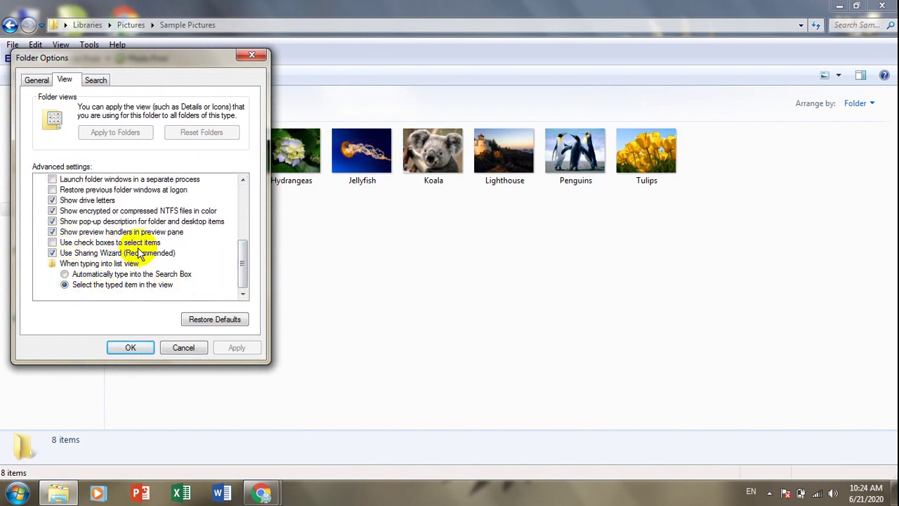
{"action": "left_click", "coordinate": [52, 243]}
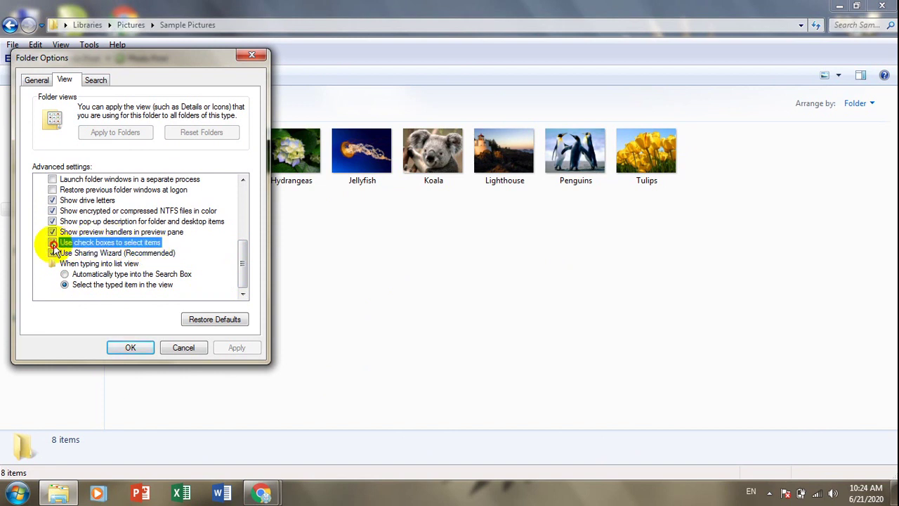
{"action": "left_click", "coordinate": [235, 347]}
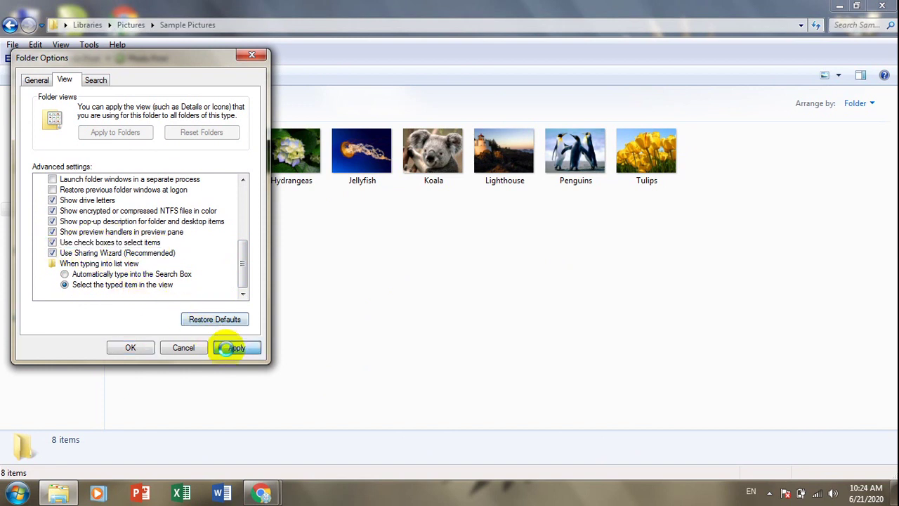
{"action": "left_click", "coordinate": [141, 347]}
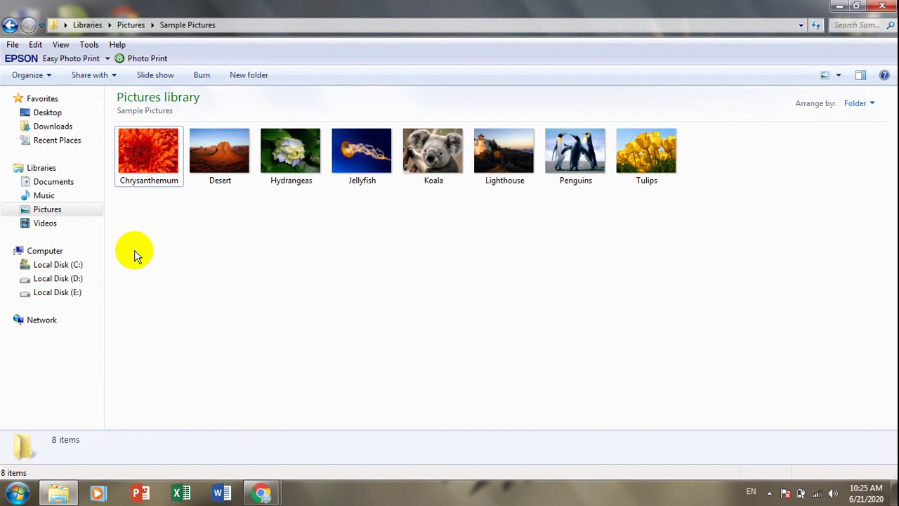
- Try to select the Chrysanthemum, Hydrangeas and Penguins pictures together with their check boxes
{"action": "left_click", "coordinate": [125, 137]}
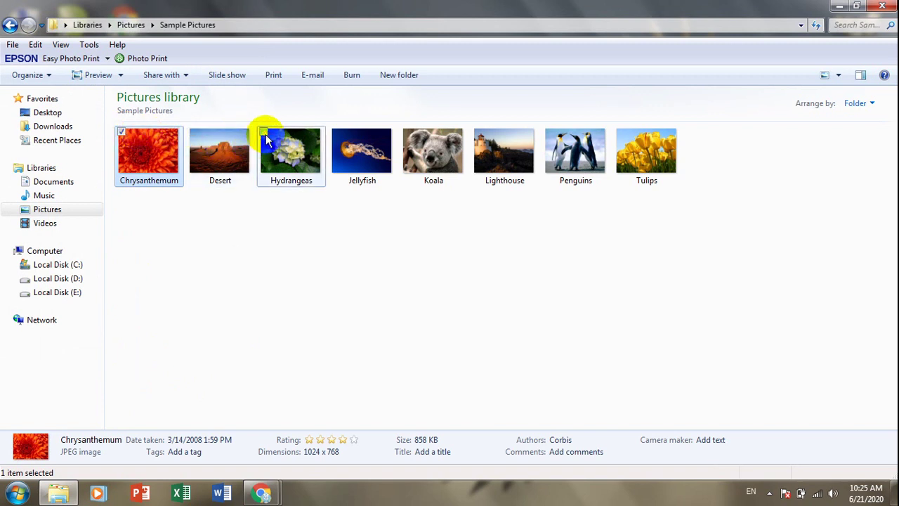
{"action": "left_click", "coordinate": [264, 133]}
{"action": "left_click", "coordinate": [555, 139]}
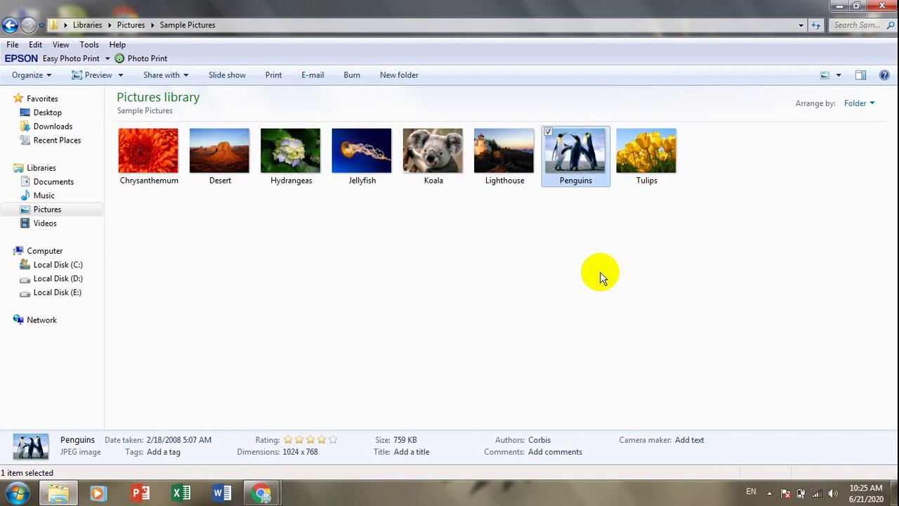
- Select Jellyfish, Tulips, Lighthouse and Desert together with their check boxes, view the commands available for them, and clear the selection
{"action": "left_click", "coordinate": [591, 275]}
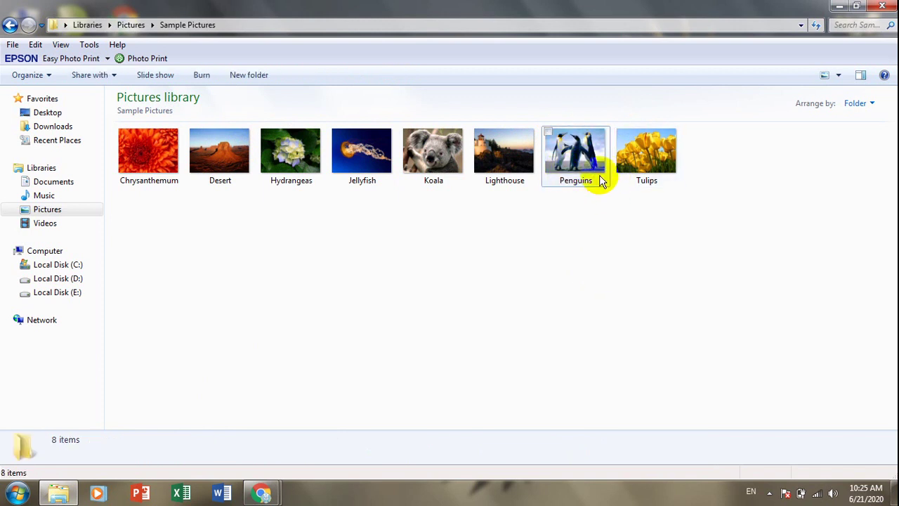
{"action": "left_click", "coordinate": [578, 147]}
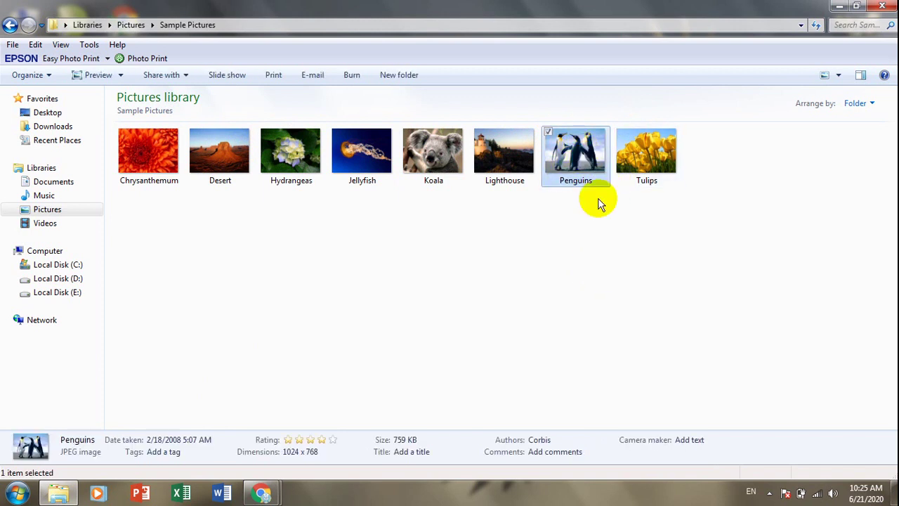
{"action": "left_click", "coordinate": [351, 156]}
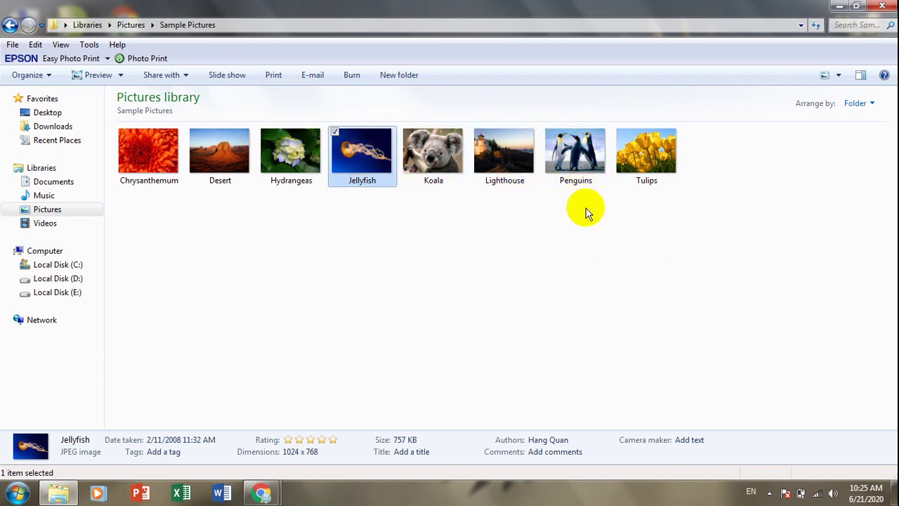
{"action": "left_click", "coordinate": [620, 132]}
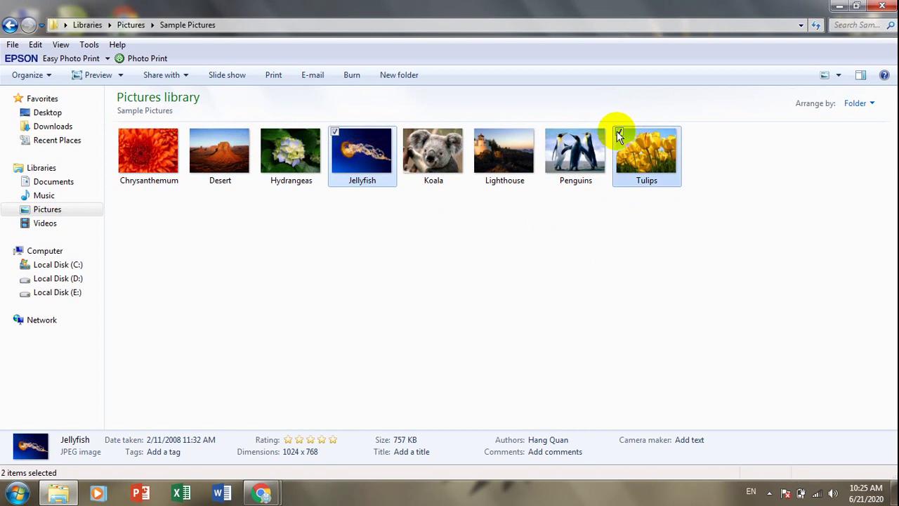
{"action": "left_click", "coordinate": [476, 131]}
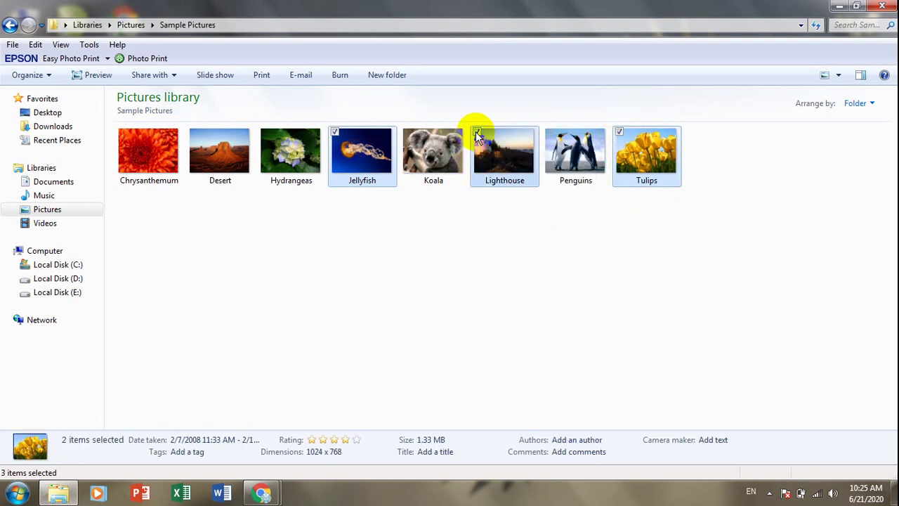
{"action": "left_click", "coordinate": [193, 132]}
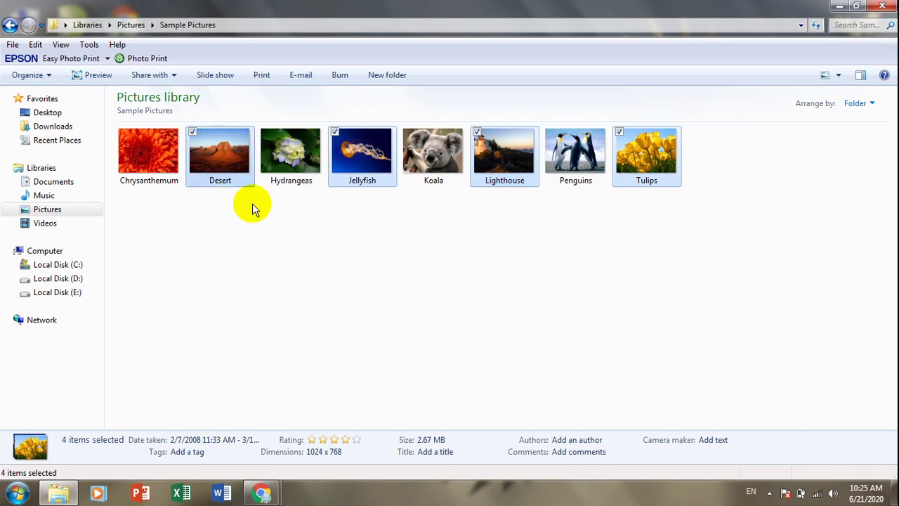
{"action": "right_click", "coordinate": [506, 160]}
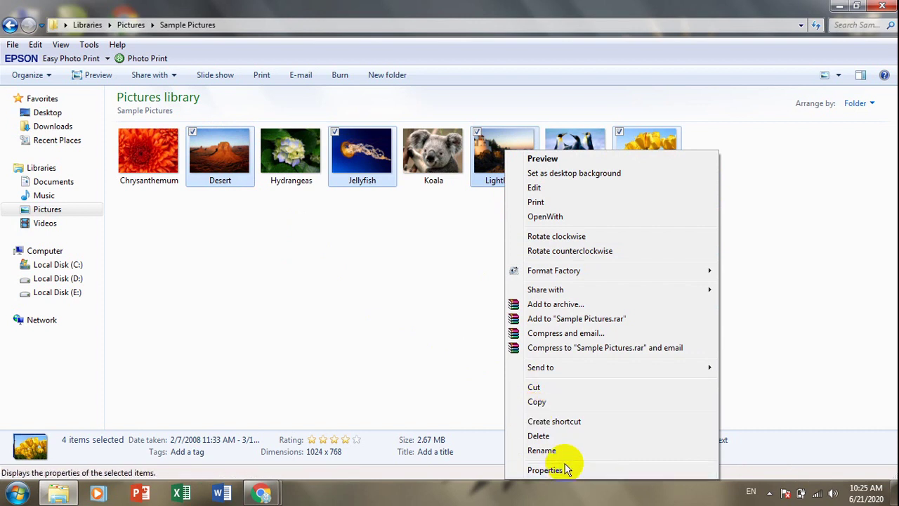
{"action": "left_click", "coordinate": [331, 272]}
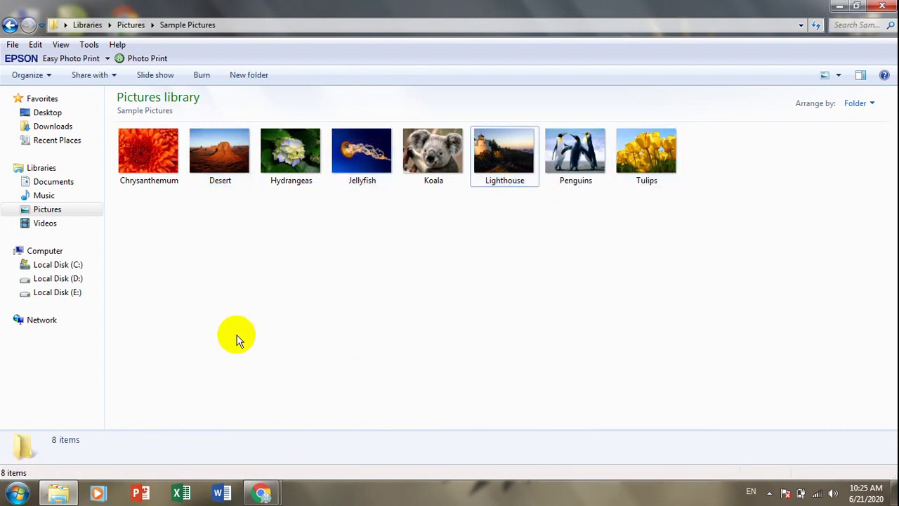
- Select the Desert picture and the Hydrangeas picture one at a time
{"action": "left_click", "coordinate": [227, 161]}
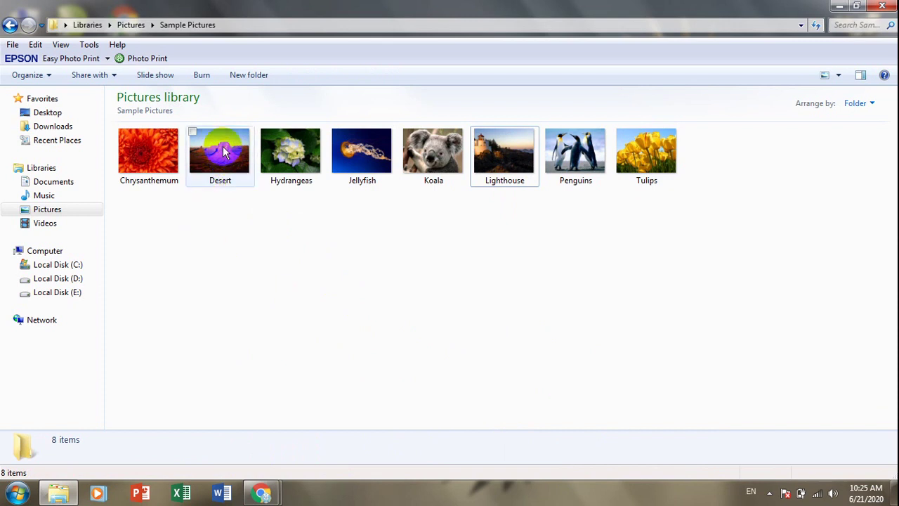
{"action": "left_click", "coordinate": [212, 149]}
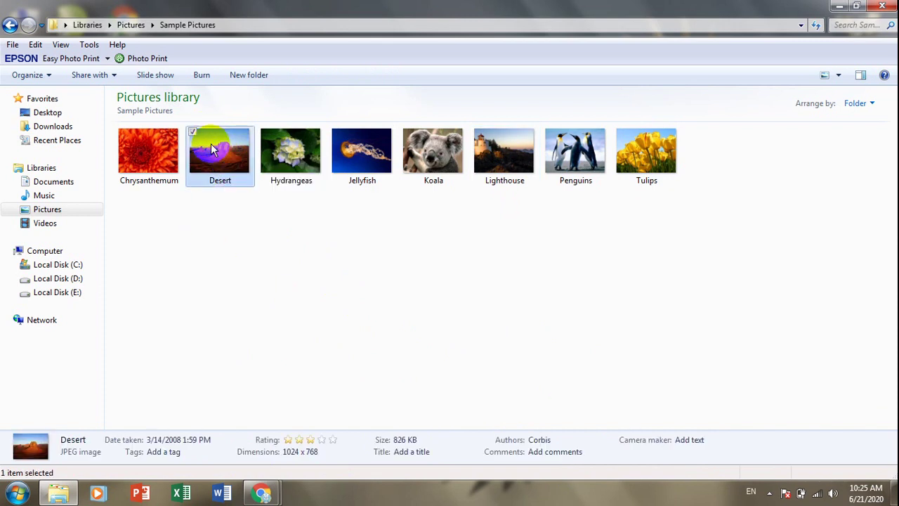
{"action": "left_click", "coordinate": [302, 149]}
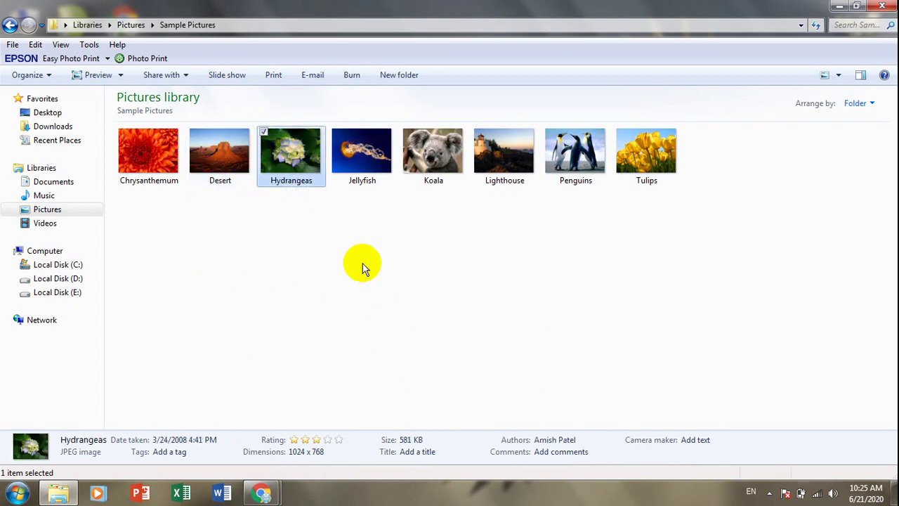
- Examine the item check box option in the advanced folder view settings and close Folder Options
{"action": "left_click", "coordinate": [90, 44]}
{"action": "left_click", "coordinate": [125, 109]}
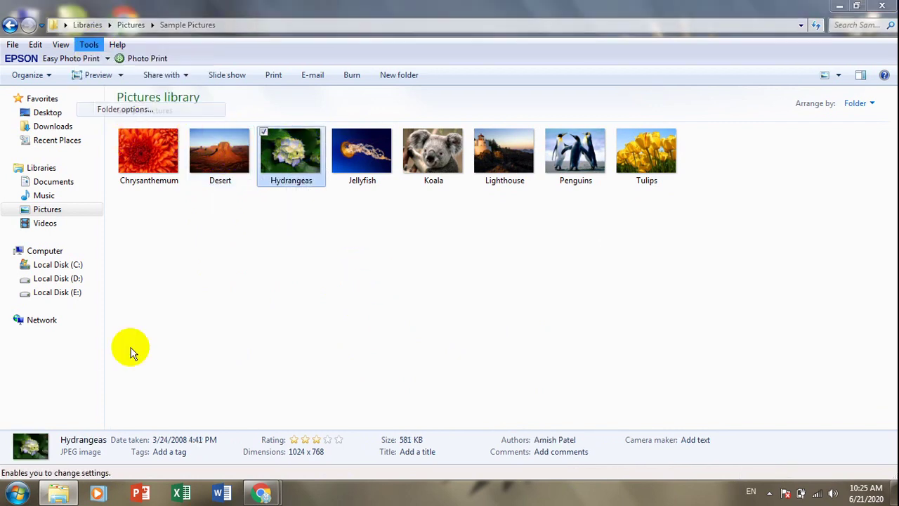
{"action": "left_click", "coordinate": [64, 80]}
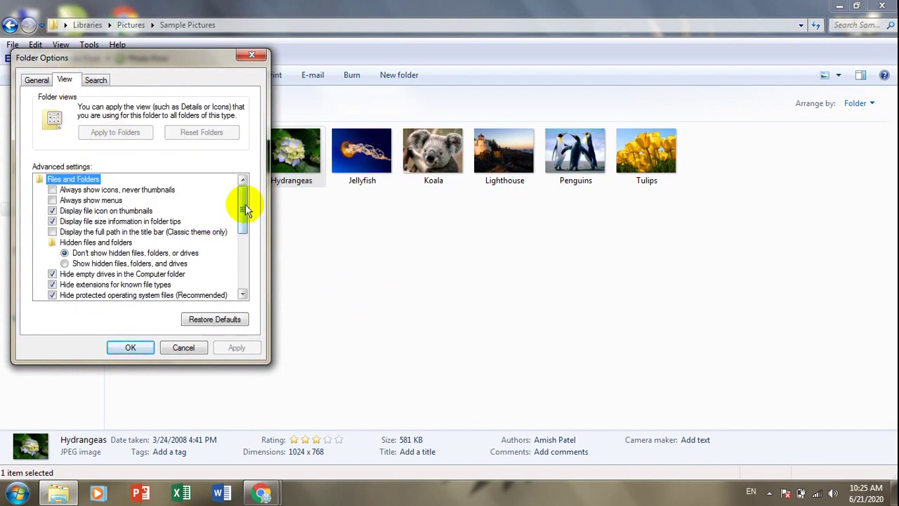
{"action": "left_click_drag", "start_coordinate": [246, 209], "coordinate": [245, 277]}
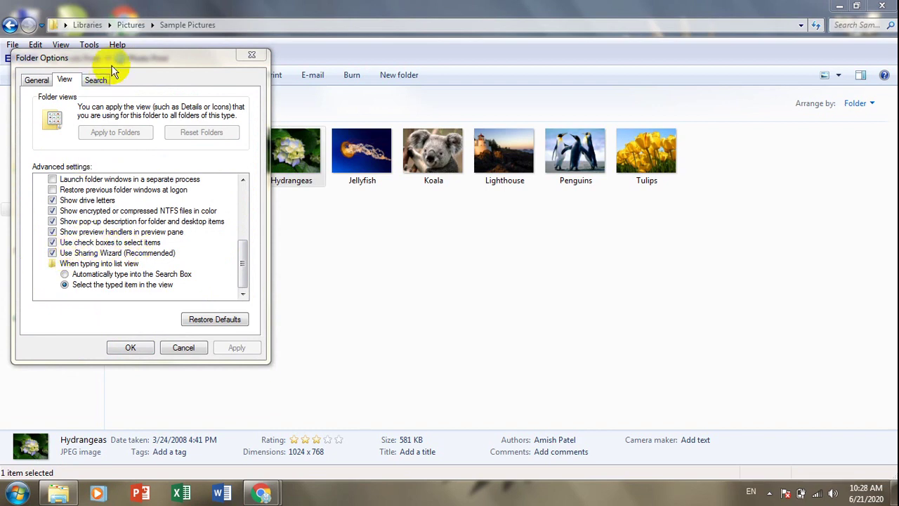
{"action": "left_click_drag", "start_coordinate": [113, 58], "coordinate": [514, 55]}
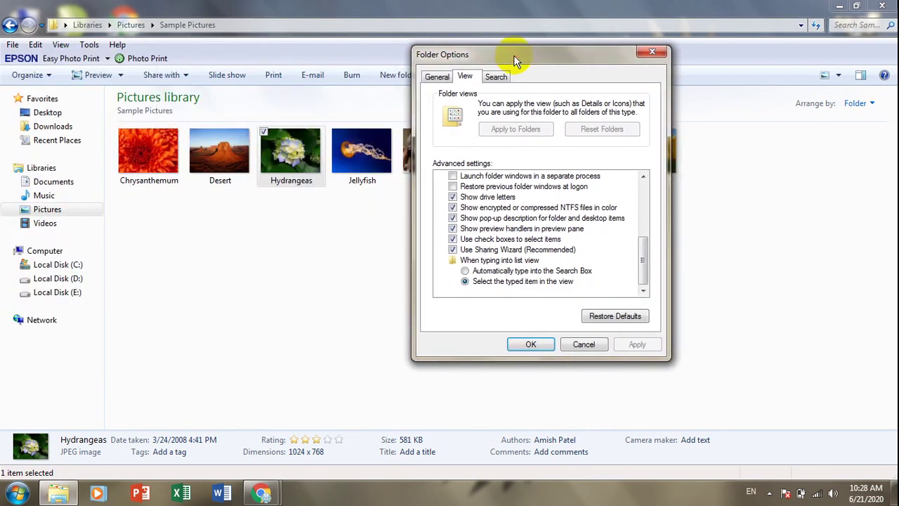
{"action": "left_click", "coordinate": [531, 344]}
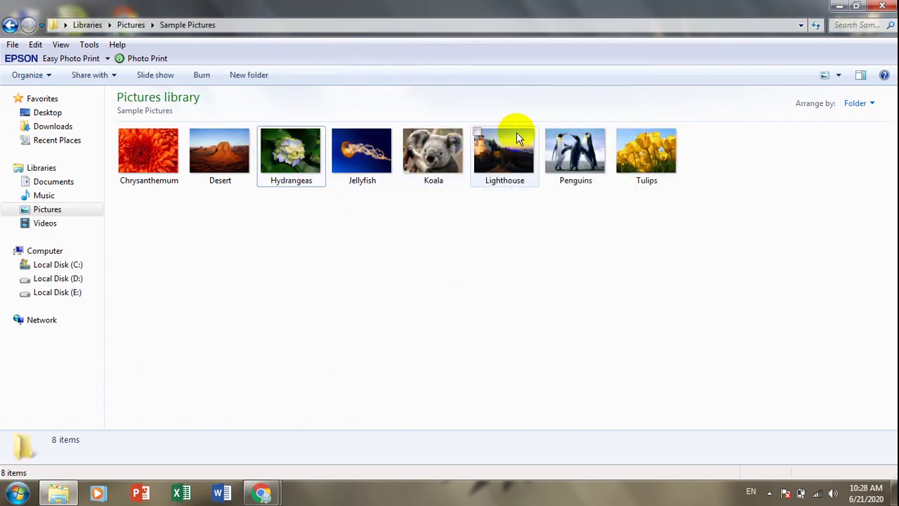
- Turn off Use check boxes to select items in the advanced folder view settings and apply the change
{"action": "left_click", "coordinate": [89, 44]}
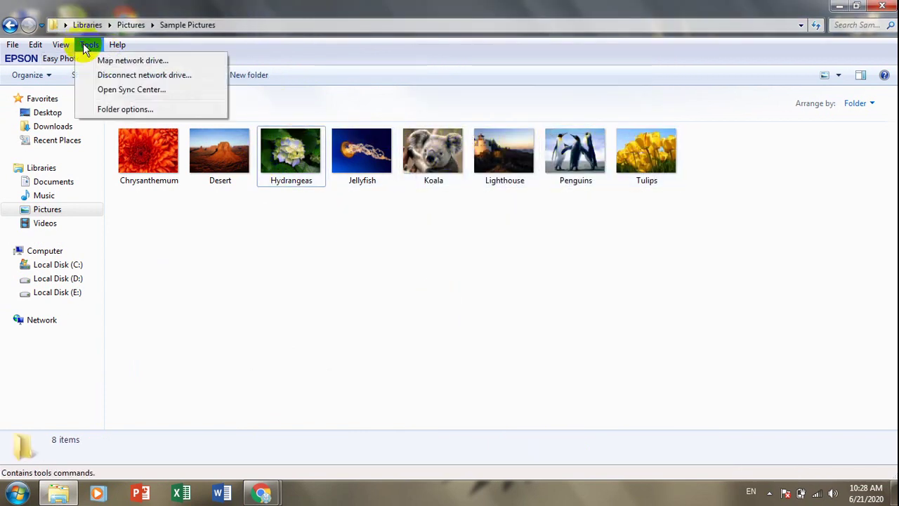
{"action": "left_click", "coordinate": [125, 109]}
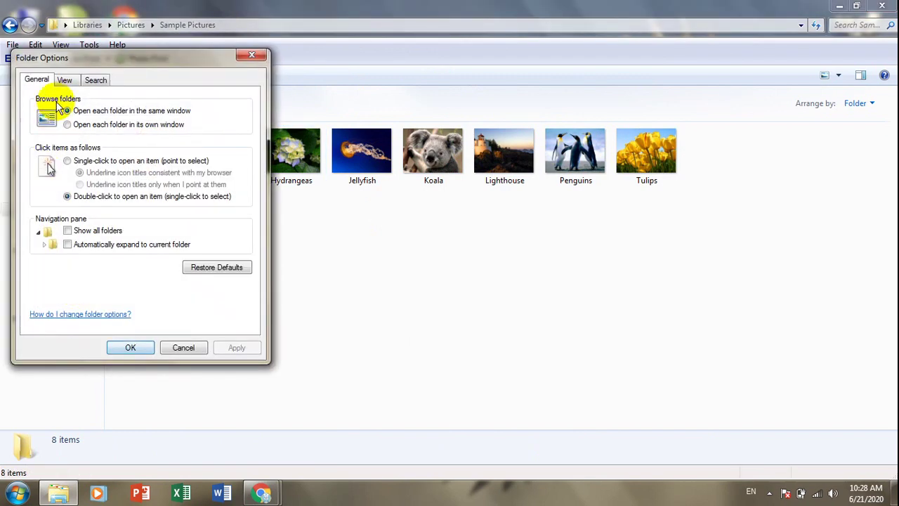
{"action": "left_click", "coordinate": [64, 81]}
{"action": "left_click", "coordinate": [248, 204]}
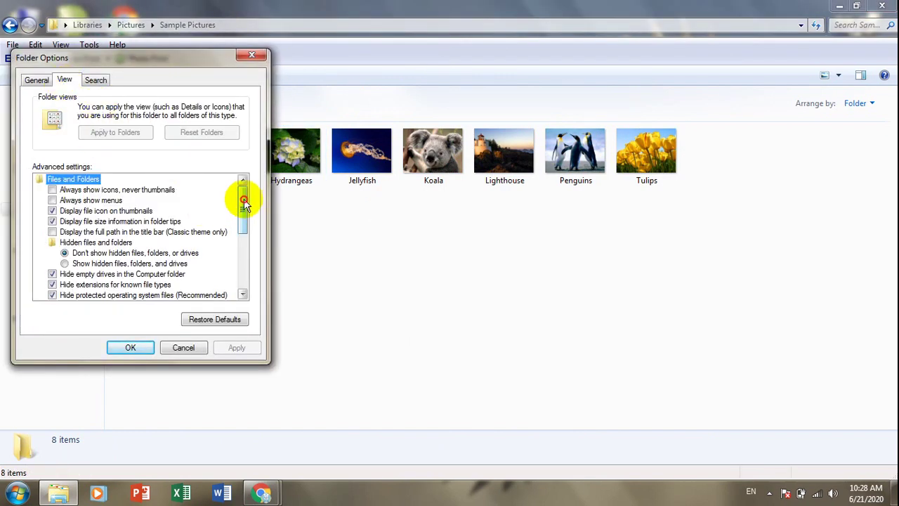
{"action": "left_click_drag", "start_coordinate": [243, 198], "coordinate": [245, 260]}
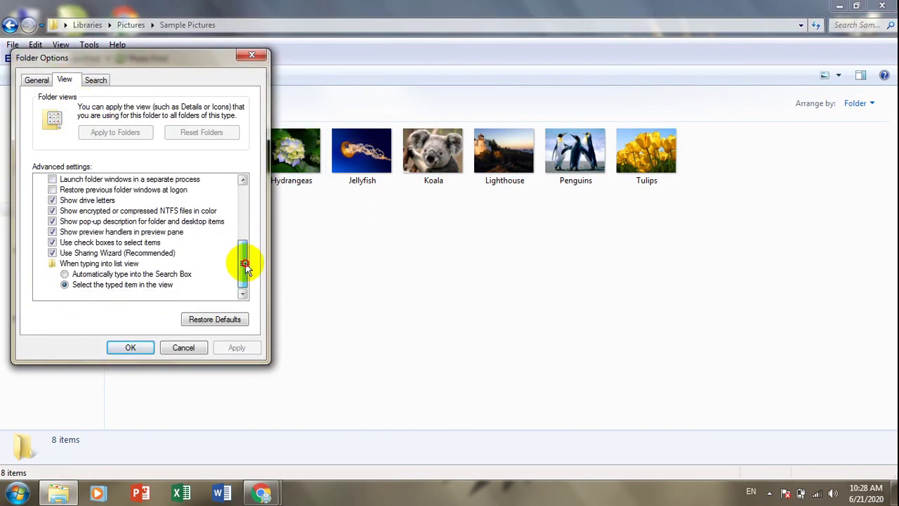
{"action": "left_click", "coordinate": [53, 243]}
{"action": "left_click", "coordinate": [237, 347]}
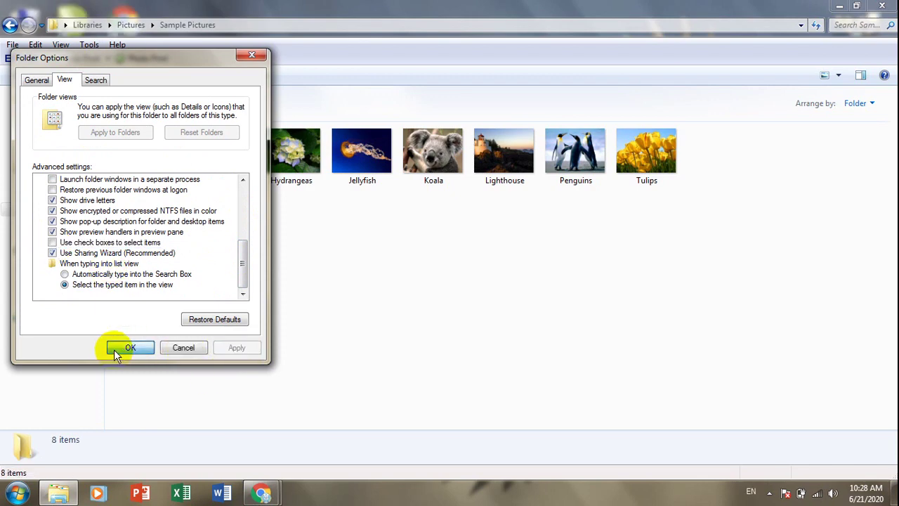
{"action": "left_click", "coordinate": [127, 349]}
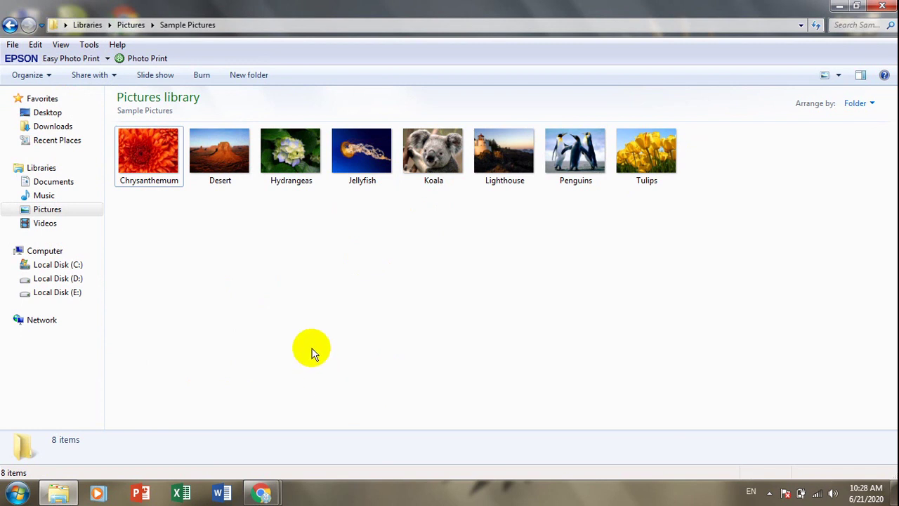
- Select the Chrysanthemum, Hydrangeas and Lighthouse pictures together without check boxes, and clear the selection
{"action": "left_click", "coordinate": [148, 151]}
{"action": "left_click", "coordinate": [290, 151], "text": "ctrl"}
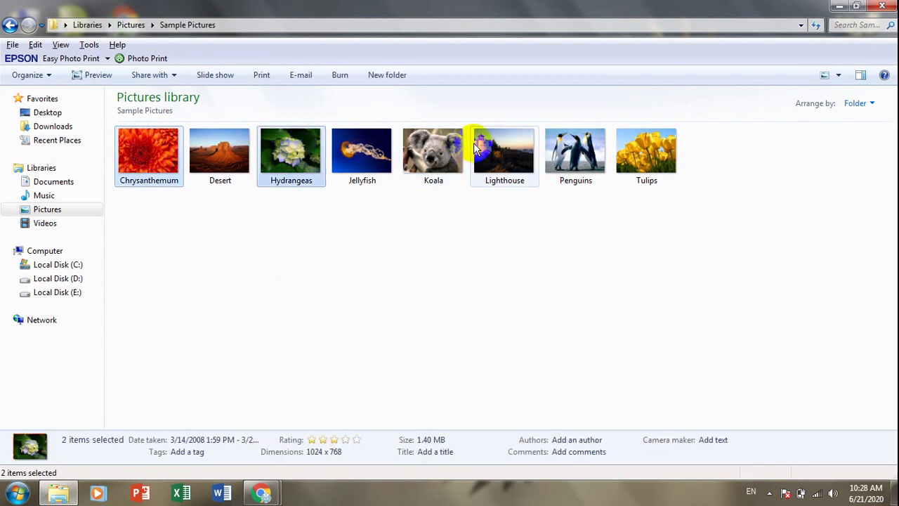
{"action": "left_click", "coordinate": [492, 149], "text": "ctrl"}
{"action": "left_click", "coordinate": [346, 302]}
- Examine the Use Sharing Wizard option in the advanced folder view settings and close Folder Options
{"action": "left_click", "coordinate": [88, 44]}
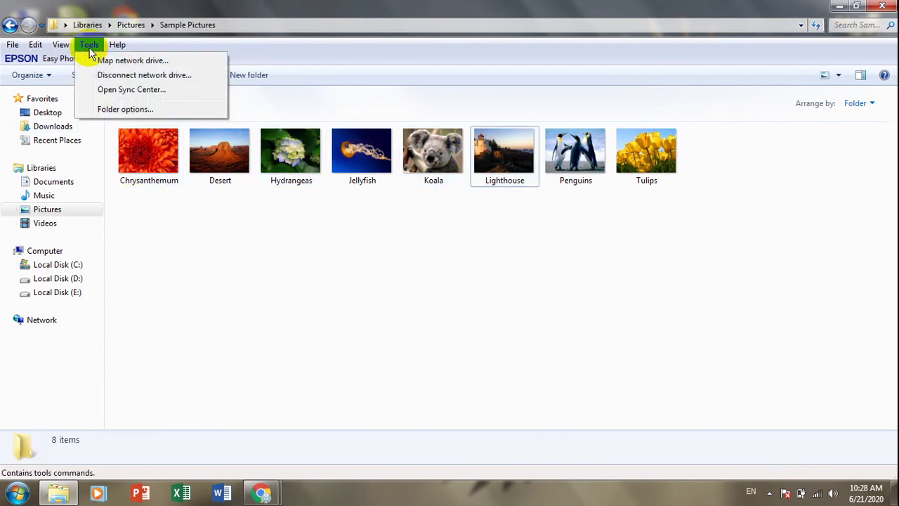
{"action": "left_click", "coordinate": [126, 110]}
{"action": "left_click", "coordinate": [64, 80]}
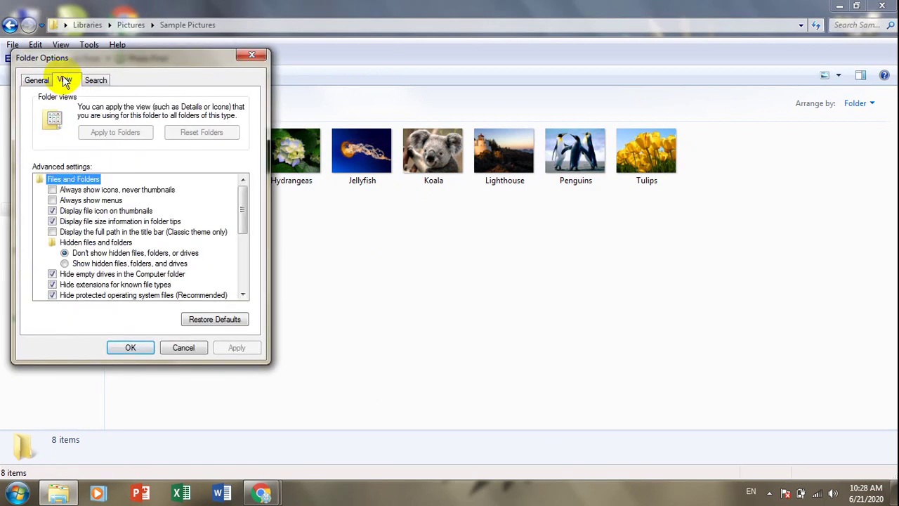
{"action": "left_click_drag", "start_coordinate": [243, 210], "coordinate": [251, 301]}
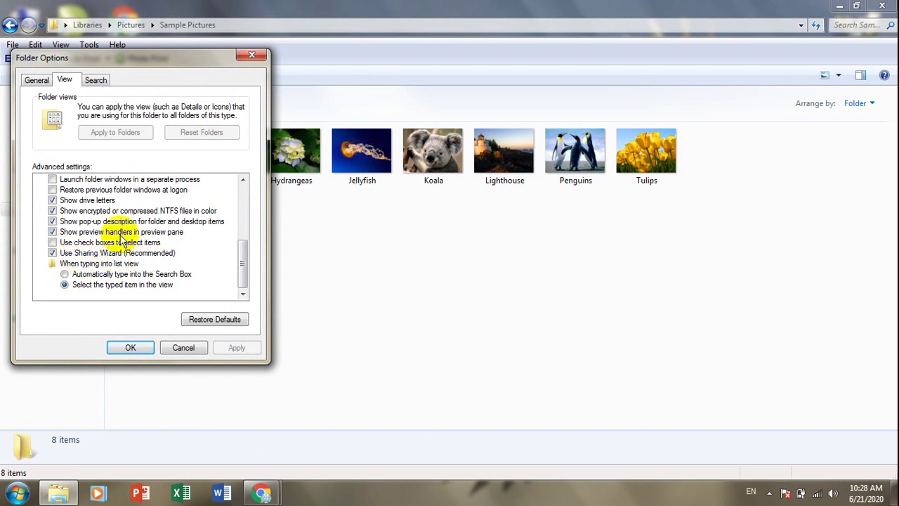
{"action": "left_click", "coordinate": [250, 57]}
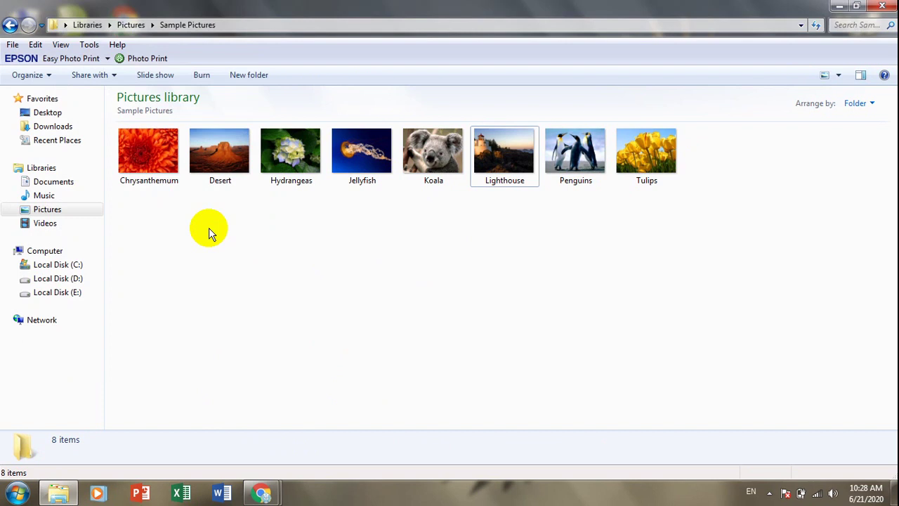
- Open Local Disk (D:) and examine the Software folder's advanced sharing settings and its Share with options
{"action": "left_click", "coordinate": [61, 280]}
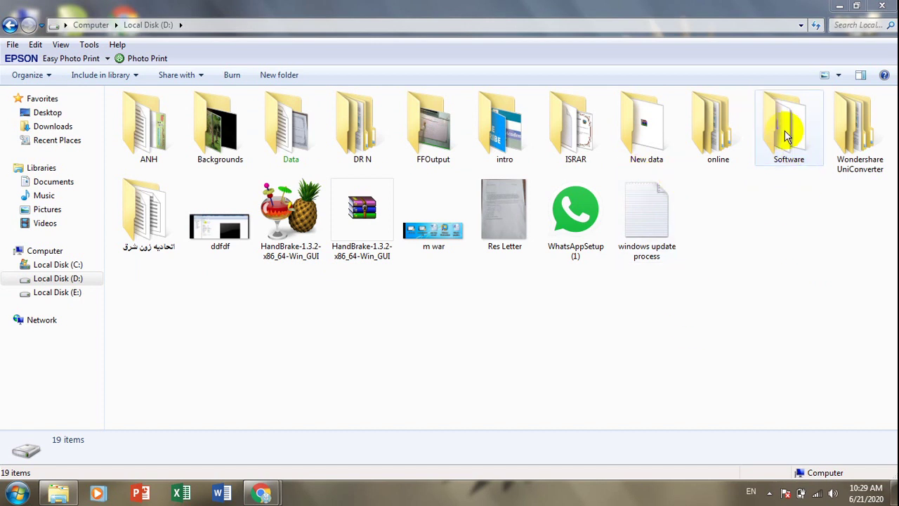
{"action": "left_click", "coordinate": [785, 121]}
{"action": "right_click", "coordinate": [786, 117]}
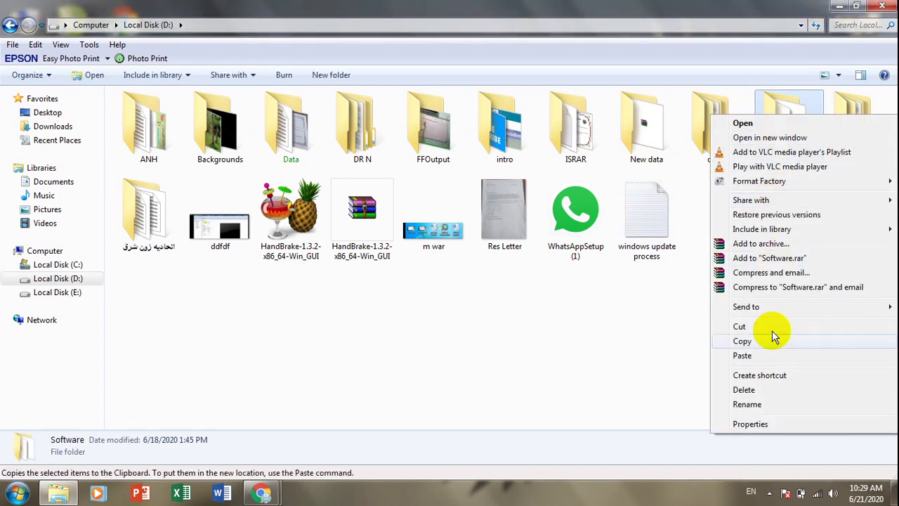
{"action": "left_click", "coordinate": [772, 430]}
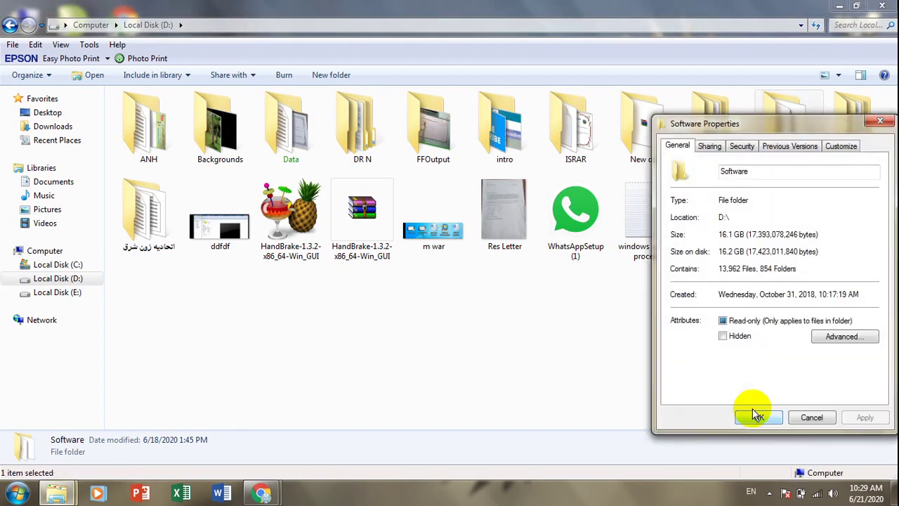
{"action": "left_click", "coordinate": [709, 146]}
{"action": "left_click", "coordinate": [711, 307]}
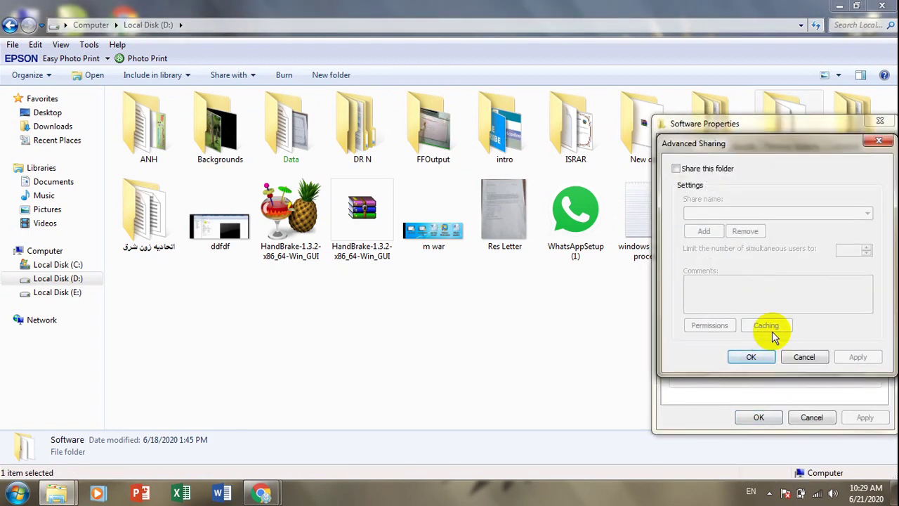
{"action": "key", "text": "Return"}
{"action": "left_click", "coordinate": [880, 121]}
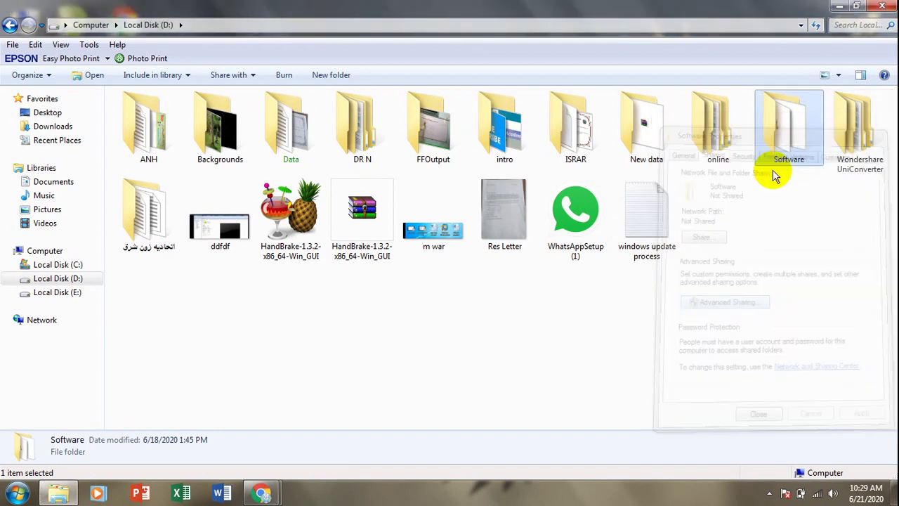
{"action": "right_click", "coordinate": [766, 123]}
{"action": "mouse_move", "coordinate": [757, 211]}
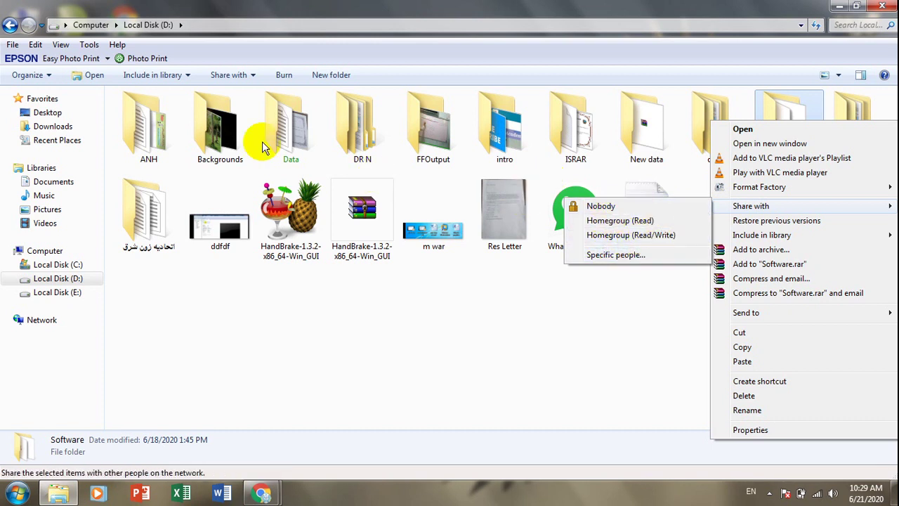
- Turn off Use Sharing Wizard (Recommended) in the advanced folder view settings and apply the change
{"action": "left_click", "coordinate": [88, 44]}
{"action": "left_click", "coordinate": [121, 110]}
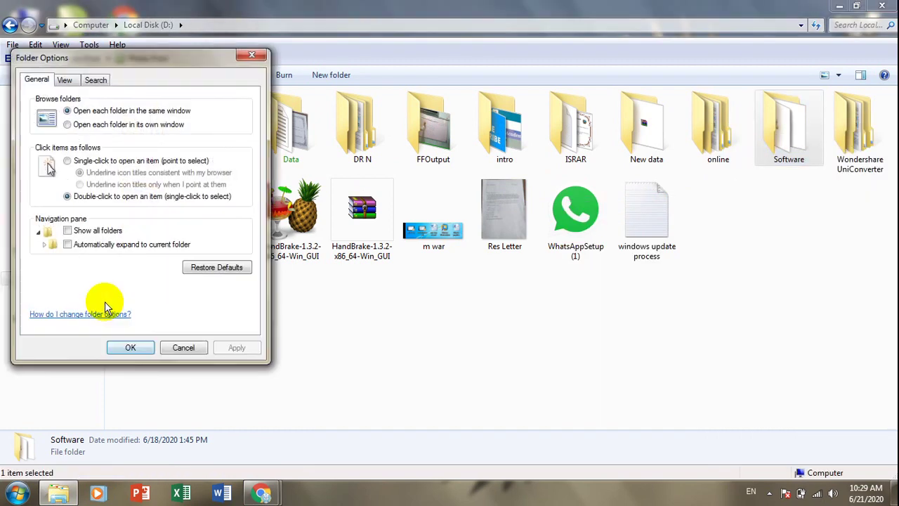
{"action": "left_click", "coordinate": [64, 80]}
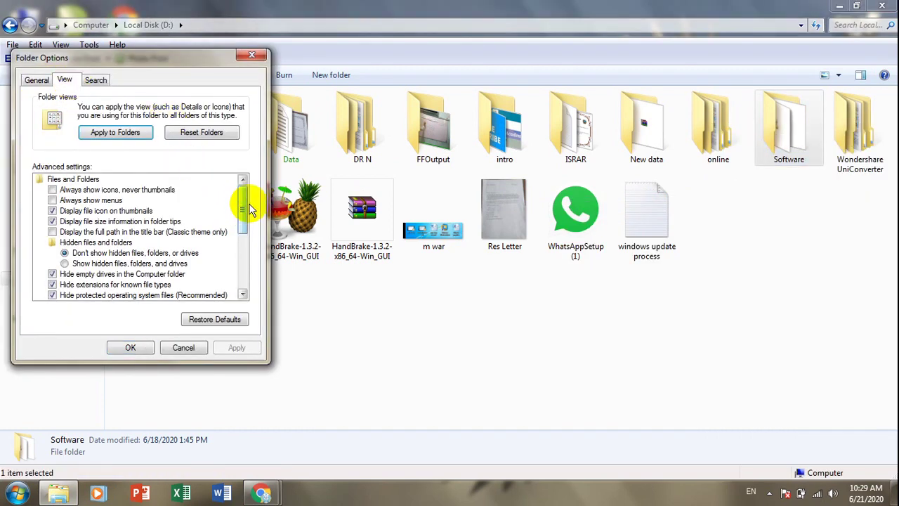
{"action": "left_click_drag", "start_coordinate": [247, 201], "coordinate": [247, 295]}
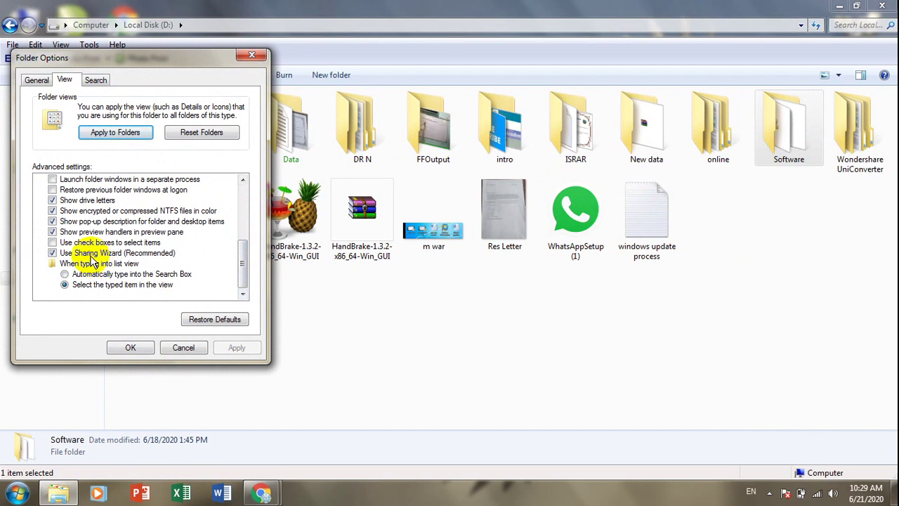
{"action": "left_click", "coordinate": [53, 253]}
{"action": "left_click", "coordinate": [232, 347]}
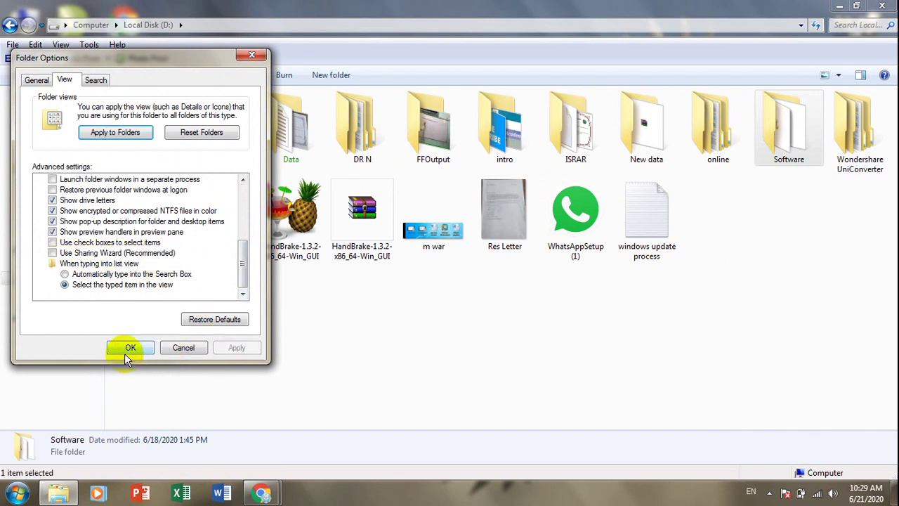
{"action": "left_click", "coordinate": [130, 347]}
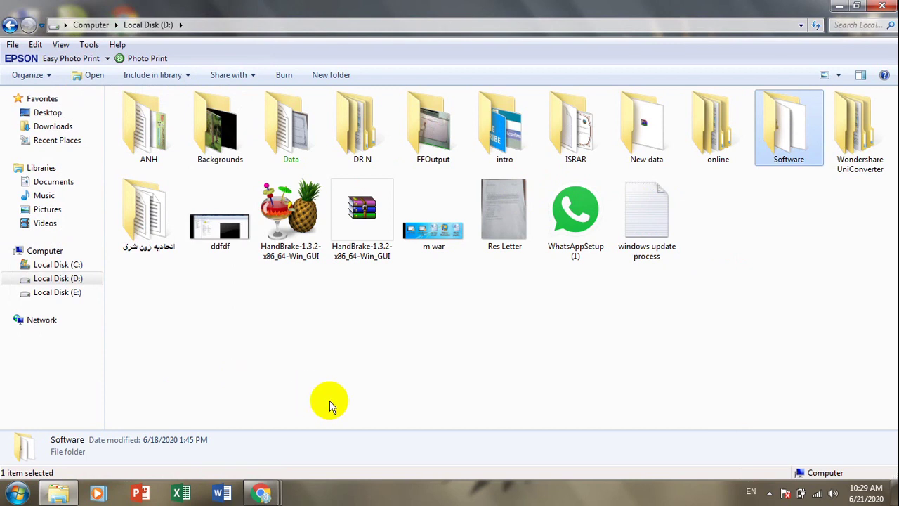
- Examine the Software folder's Share with options while the Sharing Wizard is off
{"action": "right_click", "coordinate": [797, 115]}
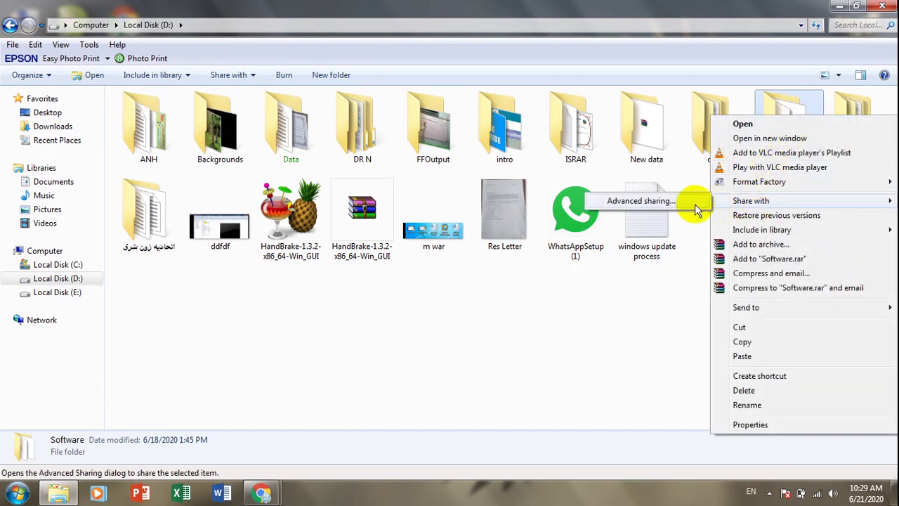
{"action": "left_click", "coordinate": [658, 345]}
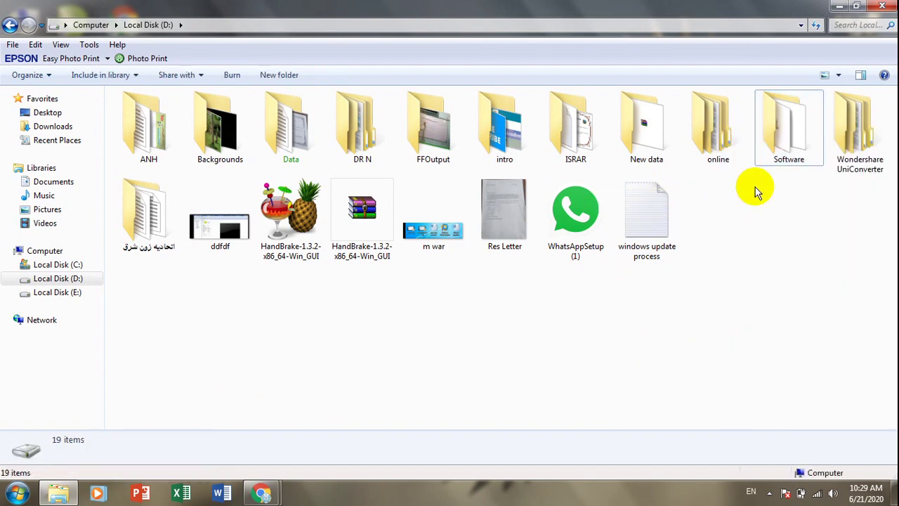
{"action": "left_click", "coordinate": [799, 121]}
{"action": "right_click", "coordinate": [799, 120]}
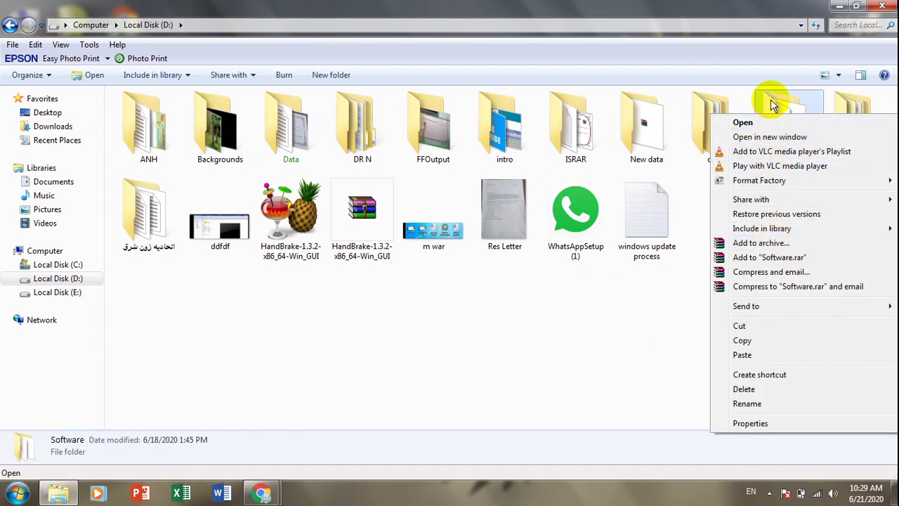
{"action": "right_click", "coordinate": [801, 102]}
{"action": "mouse_move", "coordinate": [759, 187]}
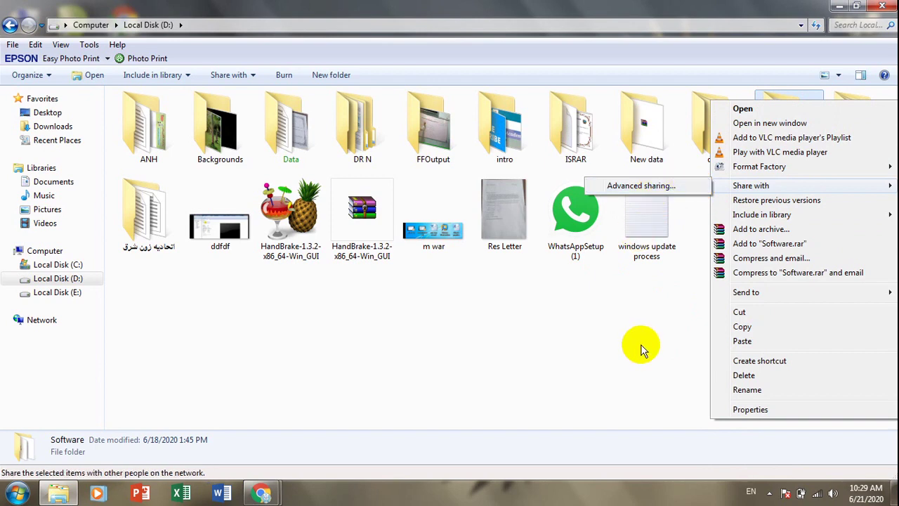
- Turn Use Sharing Wizard (Recommended) back on in the advanced folder view settings and check the Software folder's Share with options
{"action": "left_click", "coordinate": [89, 44]}
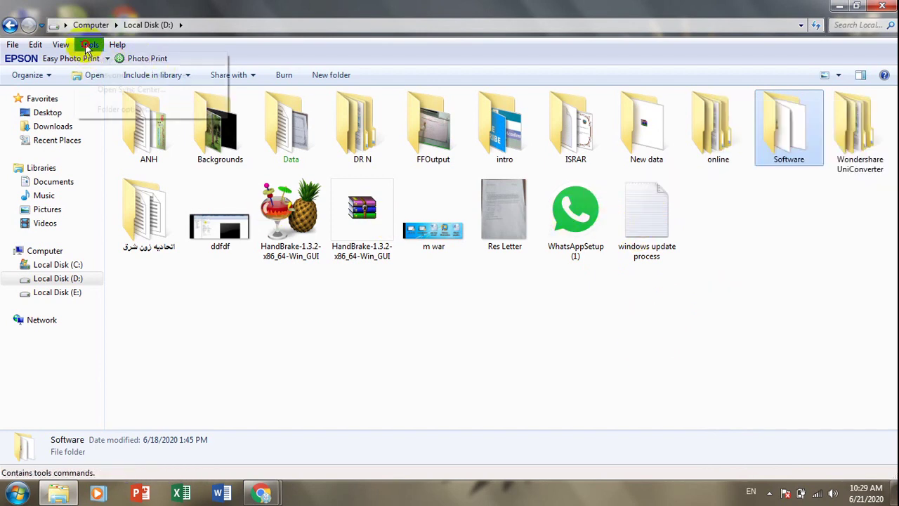
{"action": "left_click", "coordinate": [102, 110]}
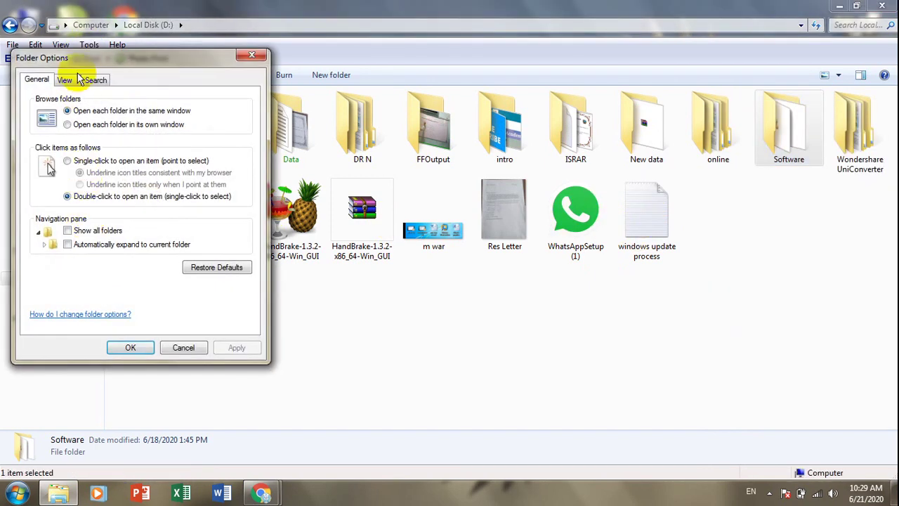
{"action": "left_click", "coordinate": [65, 79]}
{"action": "left_click_drag", "start_coordinate": [243, 201], "coordinate": [246, 292]}
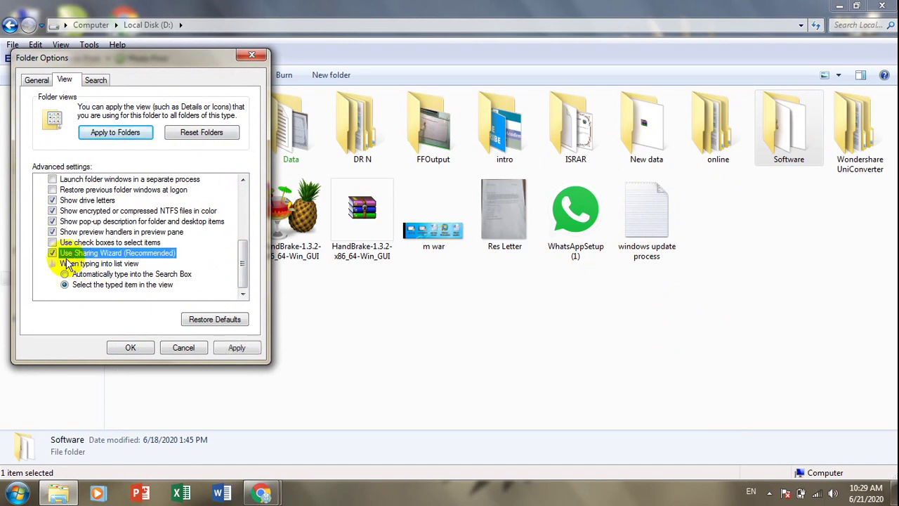
{"action": "left_click", "coordinate": [237, 347]}
{"action": "left_click", "coordinate": [124, 347]}
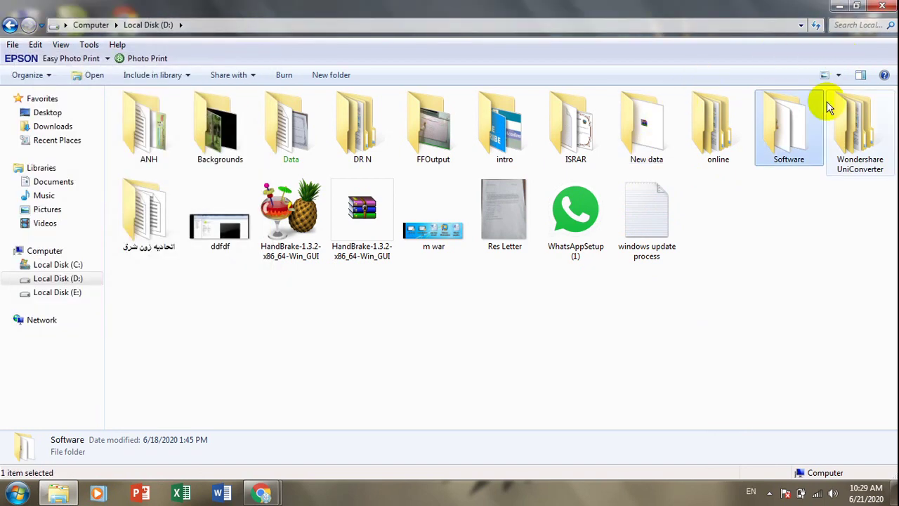
{"action": "right_click", "coordinate": [786, 134]}
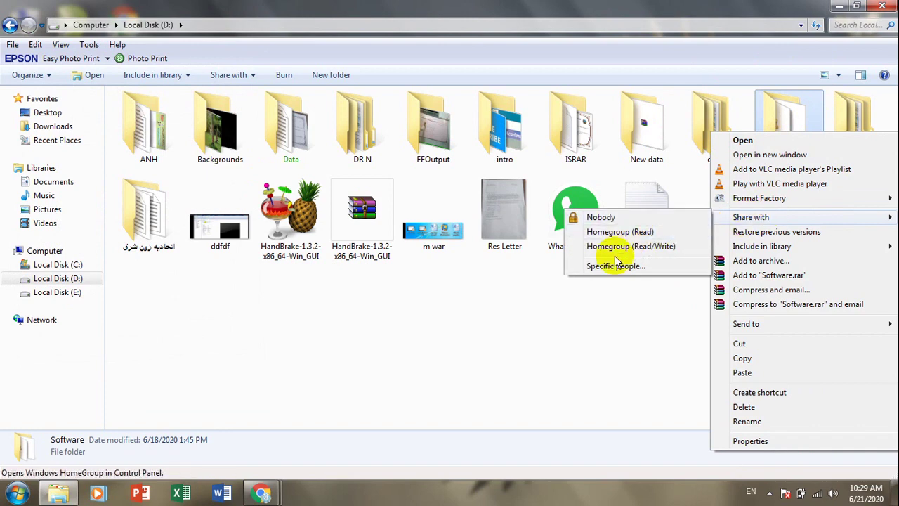
- Examine the When typing into list view options in the advanced folder view settings and close Folder Options
{"action": "left_click", "coordinate": [89, 44]}
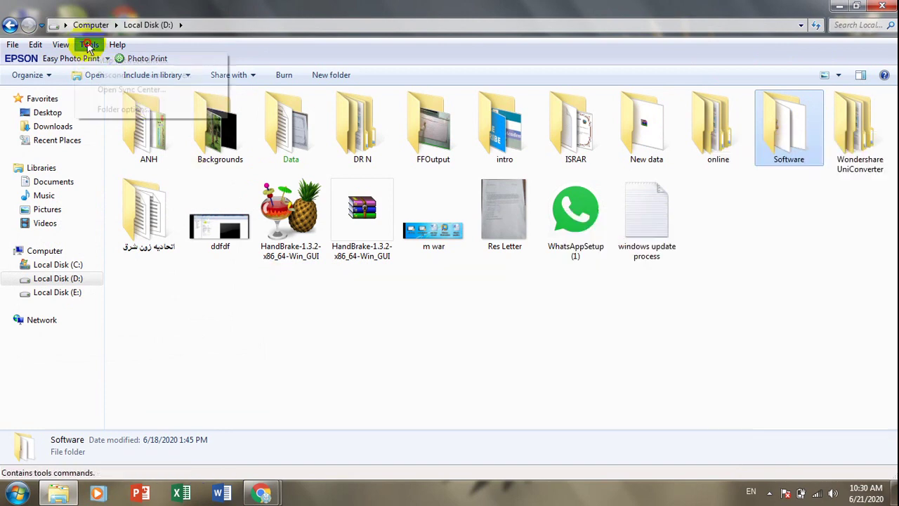
{"action": "left_click", "coordinate": [105, 108]}
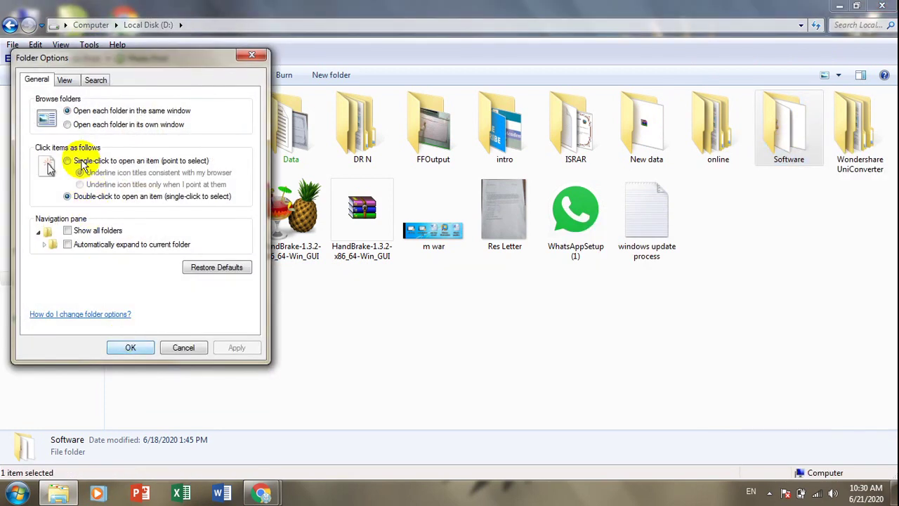
{"action": "left_click", "coordinate": [64, 79]}
{"action": "left_click_drag", "start_coordinate": [238, 203], "coordinate": [253, 311]}
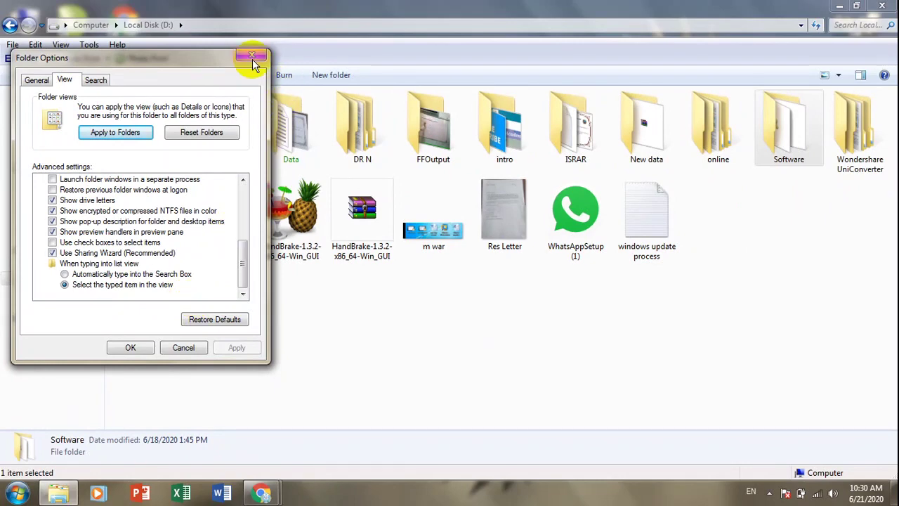
{"action": "left_click", "coordinate": [250, 57]}
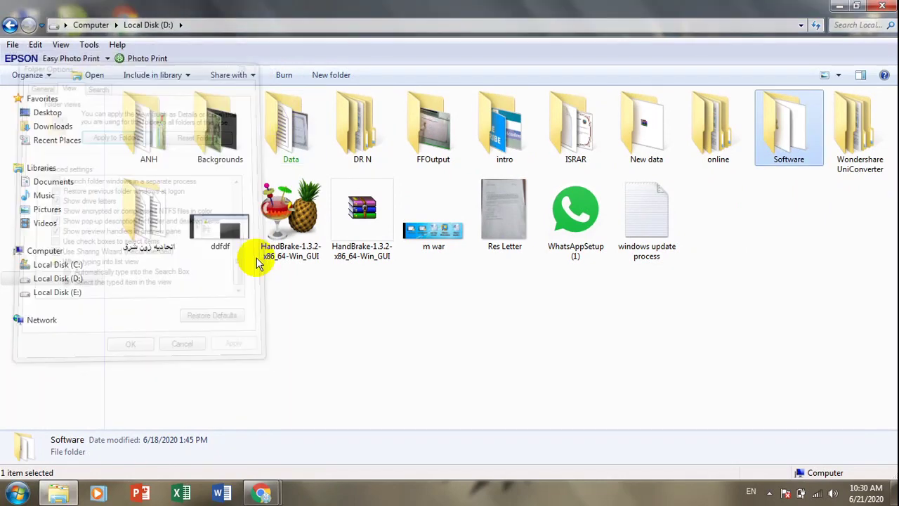
- Open the Sample Pictures folder in the Pictures library and select the Jellyfish picture
{"action": "left_click", "coordinate": [46, 209]}
{"action": "left_click", "coordinate": [353, 176]}
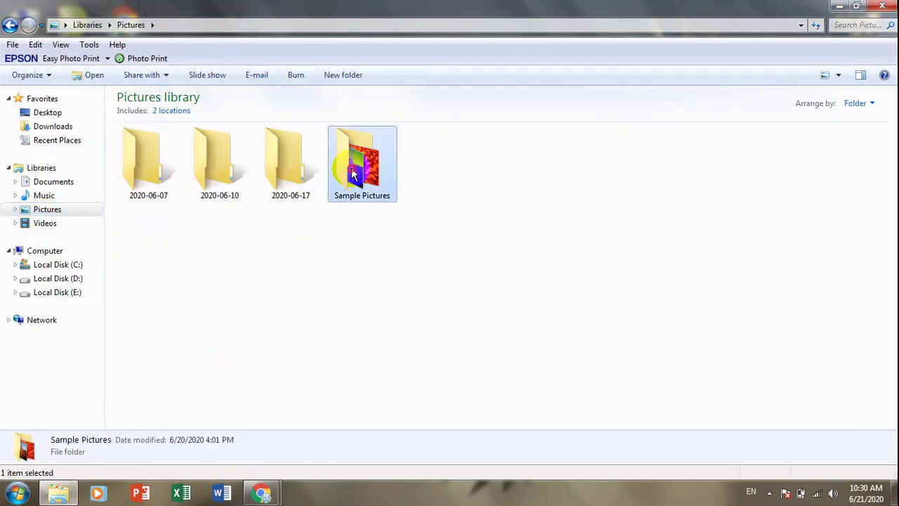
{"action": "double_click", "coordinate": [353, 176]}
{"action": "left_click", "coordinate": [356, 161]}
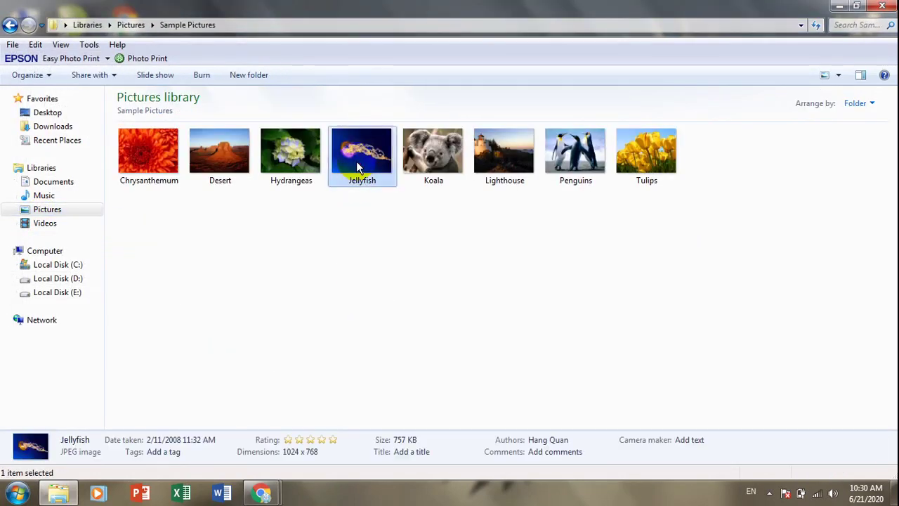
- Create a new text document named "t" in the Sample Pictures folder
{"action": "right_click", "coordinate": [324, 255]}
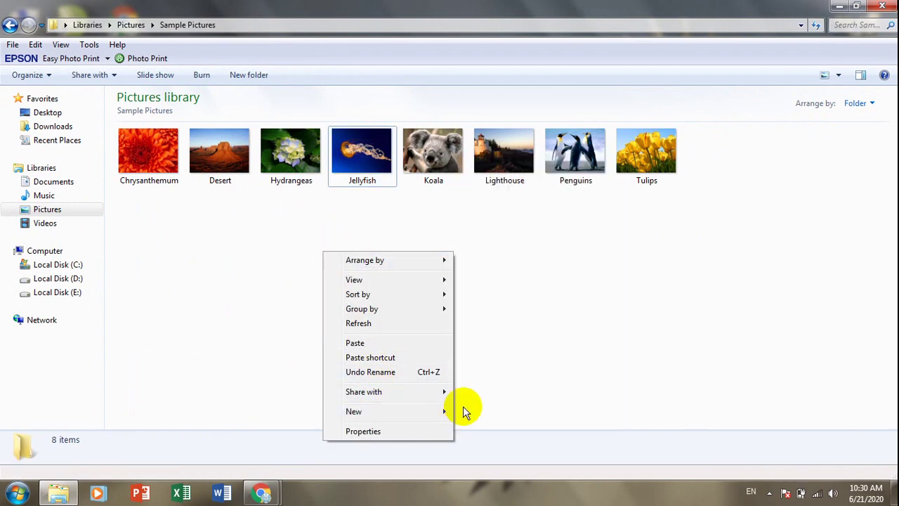
{"action": "mouse_move", "coordinate": [435, 412]}
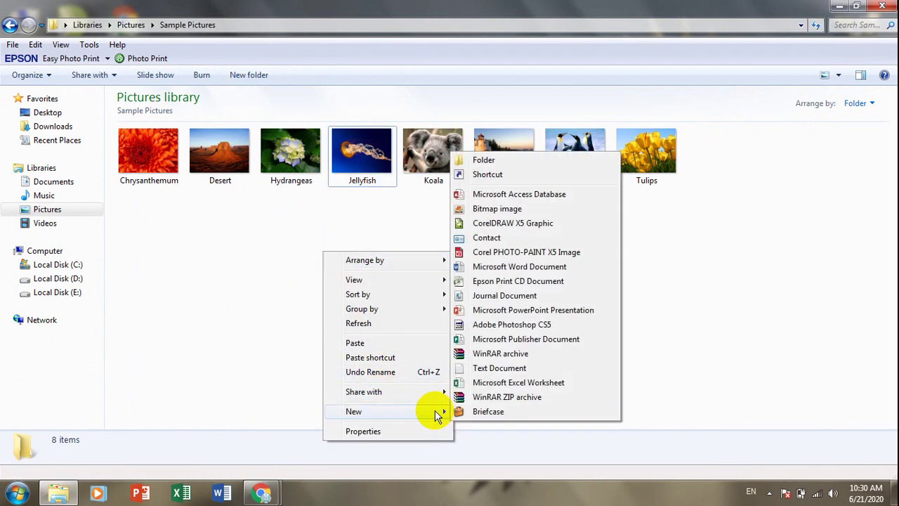
{"action": "left_click", "coordinate": [499, 369]}
{"action": "type", "text": "t"}
{"action": "left_click", "coordinate": [421, 295]}
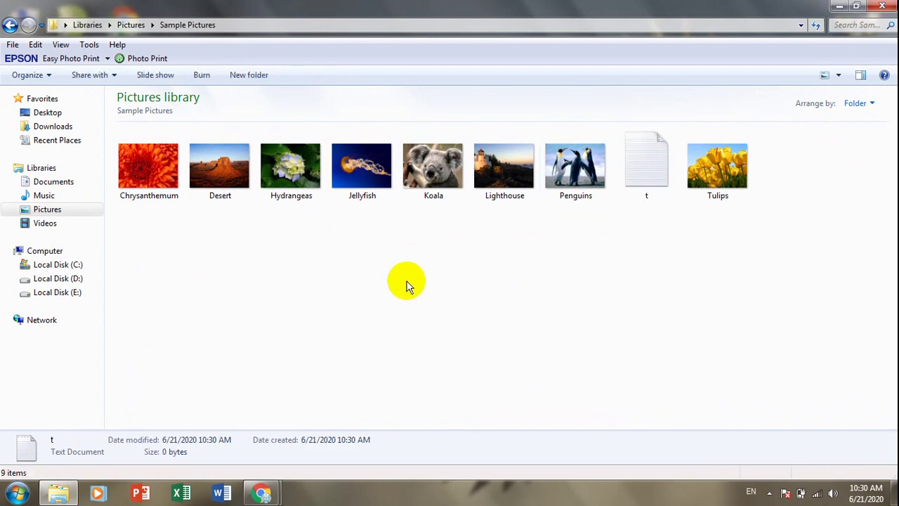
- Create a new WinRAR archive named "jee" in the Sample Pictures folder
{"action": "right_click", "coordinate": [394, 268]}
{"action": "mouse_move", "coordinate": [431, 295]}
{"action": "mouse_move", "coordinate": [495, 427]}
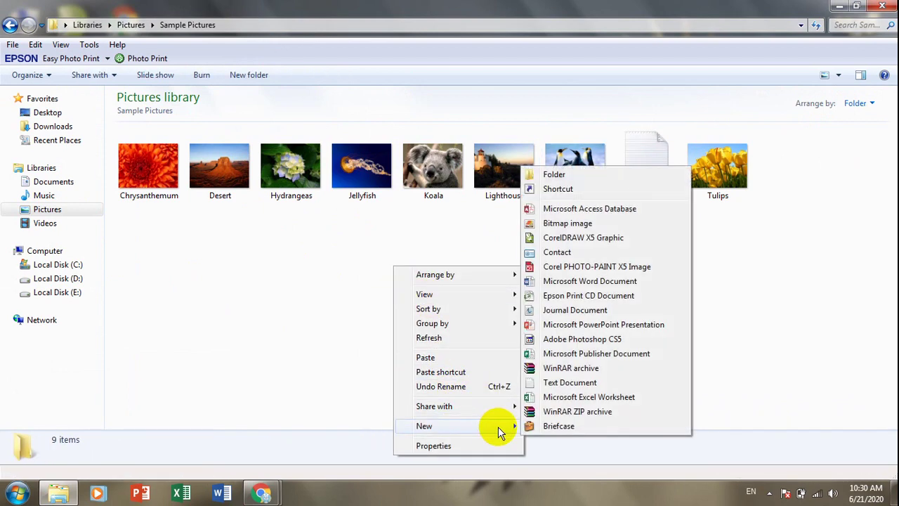
{"action": "left_click", "coordinate": [563, 369]}
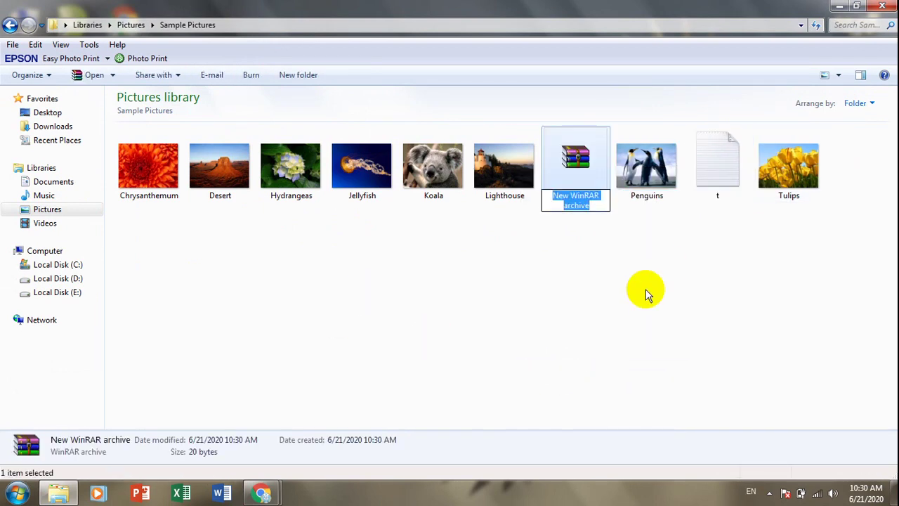
{"action": "type", "text": "t"}
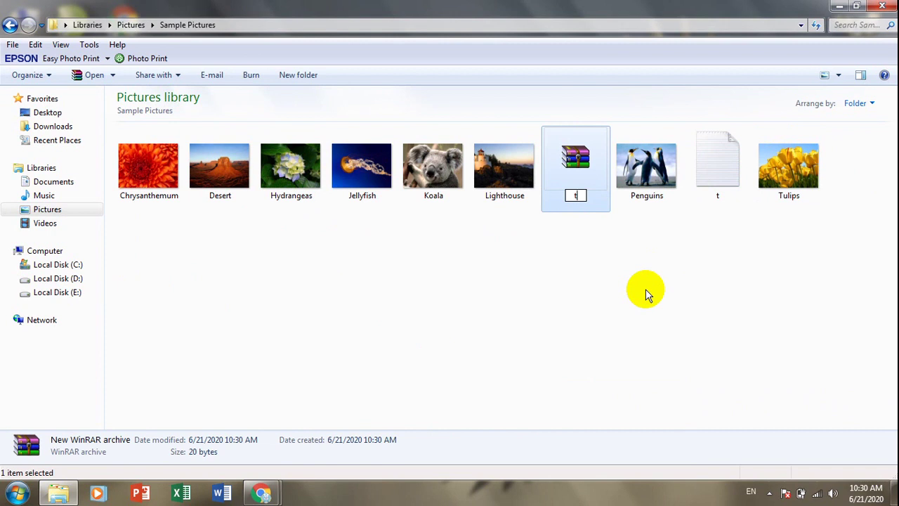
{"action": "key", "text": "BackSpace"}
{"action": "type", "text": "jee"}
{"action": "key", "text": "Return"}
- Rename the text document "t" as "jj"
{"action": "left_click", "coordinate": [709, 196]}
{"action": "key", "text": "F2"}
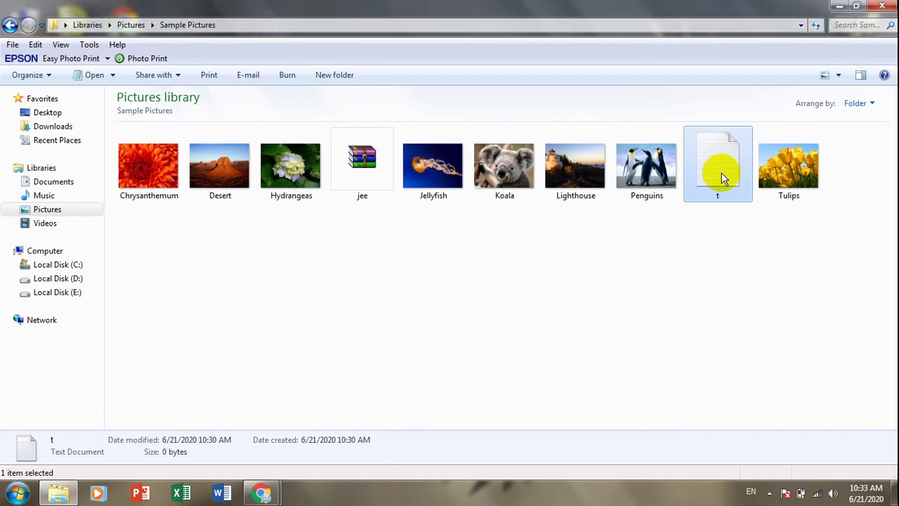
{"action": "left_click", "coordinate": [701, 195]}
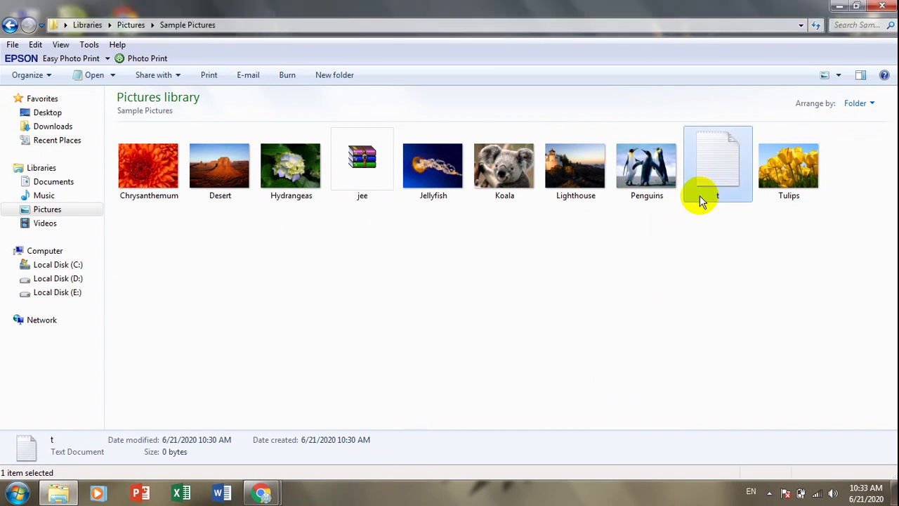
{"action": "left_click", "coordinate": [731, 280]}
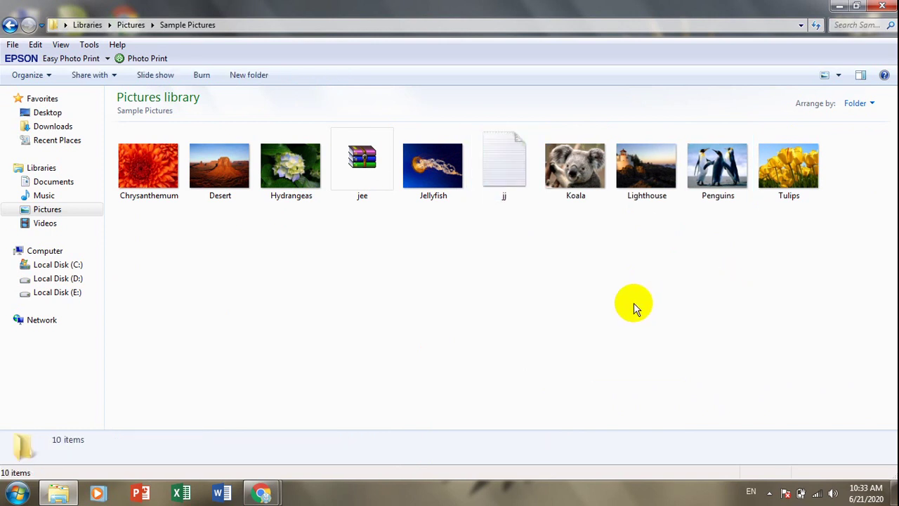
- Demonstrate selection by first letter by cycling repeatedly through the files whose names start with "j"
{"action": "left_click", "coordinate": [366, 191]}
{"action": "left_click", "coordinate": [430, 163]}
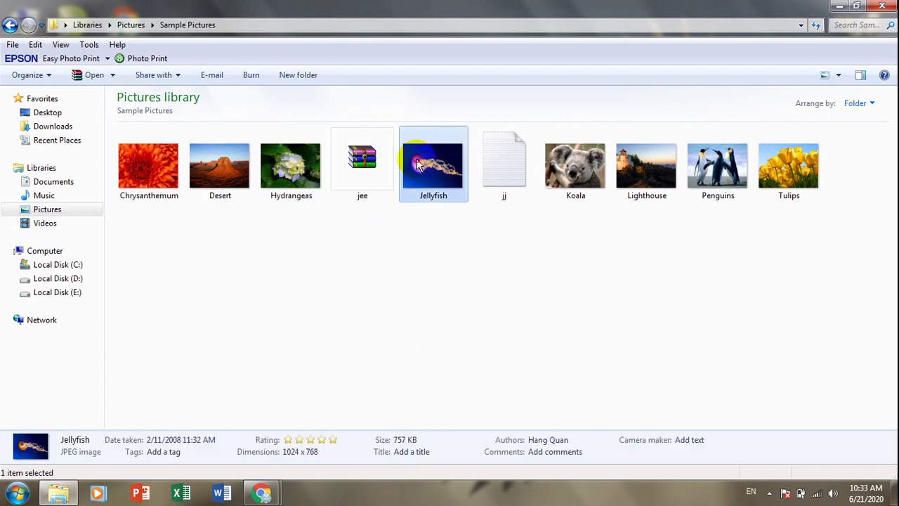
{"action": "left_click", "coordinate": [484, 291]}
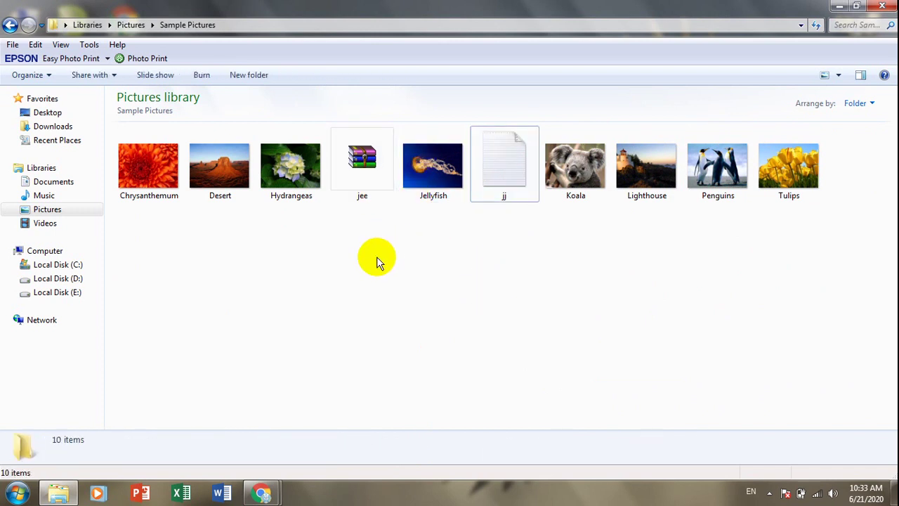
{"action": "key", "text": "j"}
{"action": "key", "text": "j"}
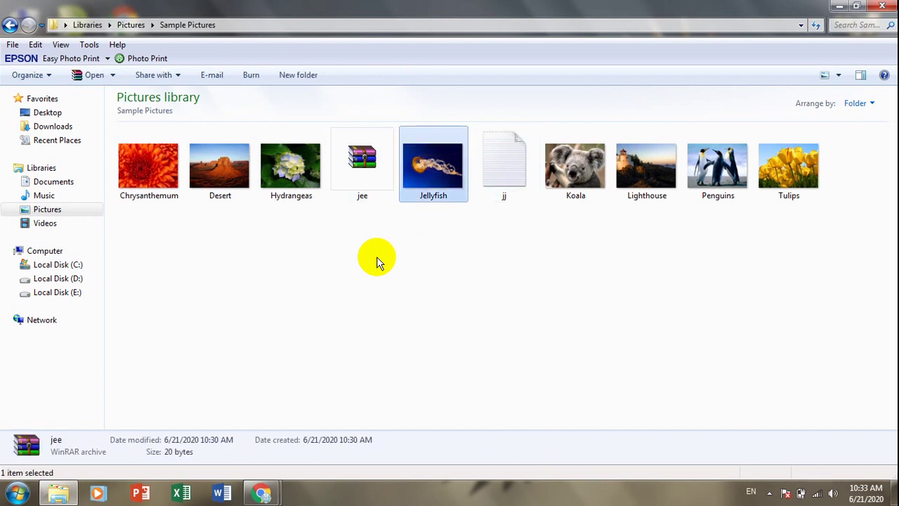
{"action": "key", "text": "j"}
{"action": "key", "text": "j"}
{"action": "key", "text": "j"}
{"action": "key", "text": "j"}
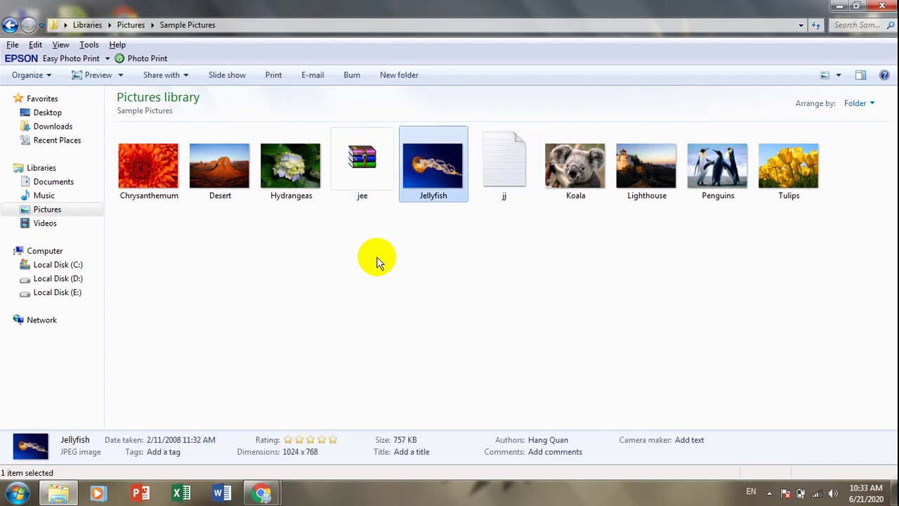
{"action": "key", "text": "j"}
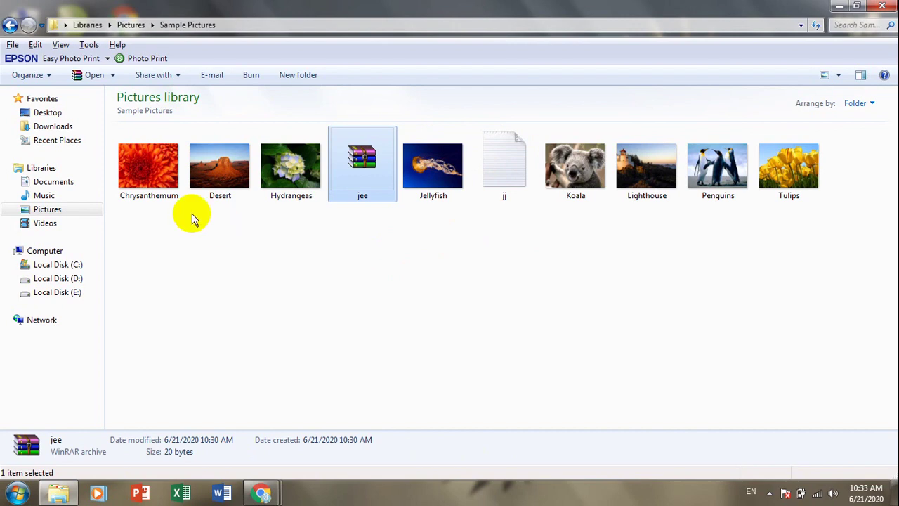
- Set typing into list view to "Automatically type into the Search Box" in Folder Options and test it in Sample Pictures with "j"
{"action": "left_click", "coordinate": [89, 44]}
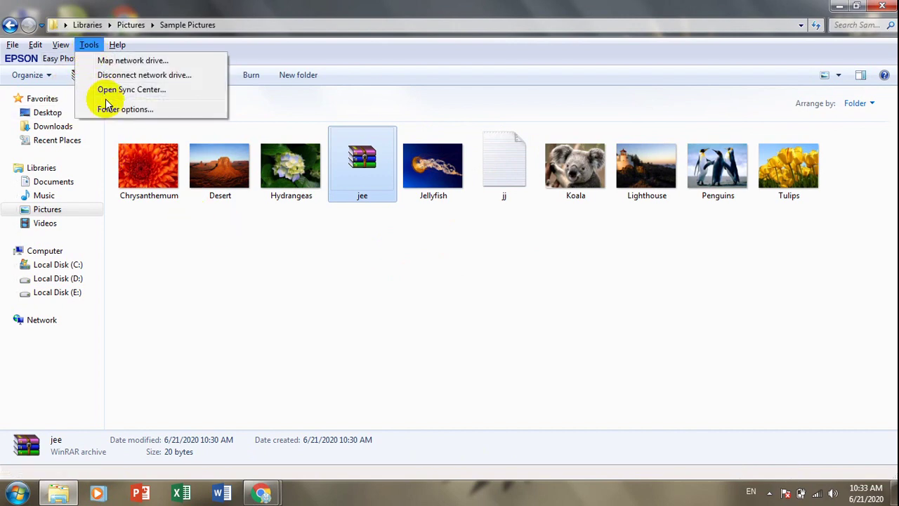
{"action": "left_click", "coordinate": [109, 107]}
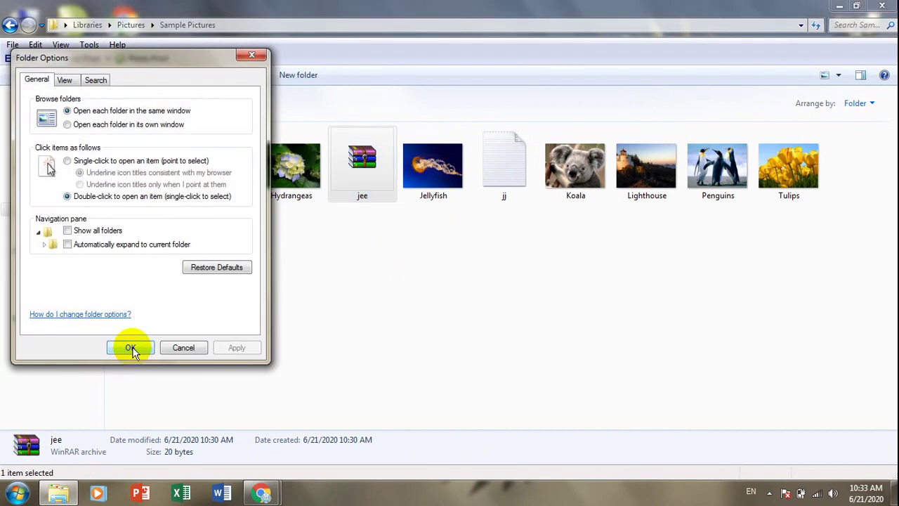
{"action": "left_click", "coordinate": [73, 82]}
{"action": "left_click_drag", "start_coordinate": [241, 211], "coordinate": [255, 317]}
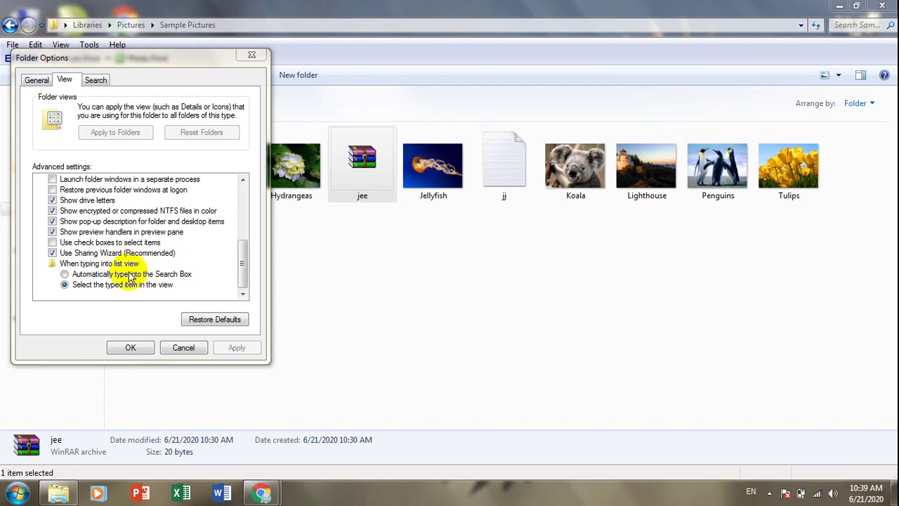
{"action": "left_click", "coordinate": [163, 275]}
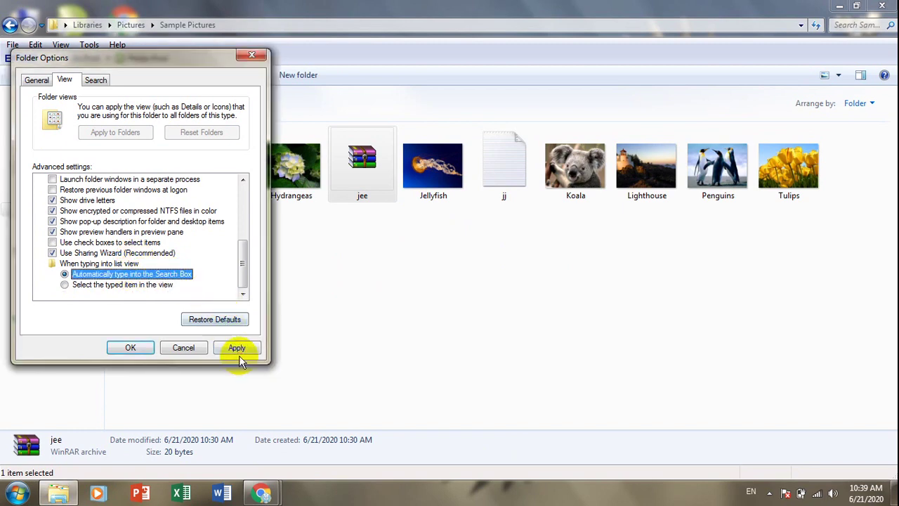
{"action": "left_click", "coordinate": [237, 351]}
{"action": "left_click", "coordinate": [130, 347]}
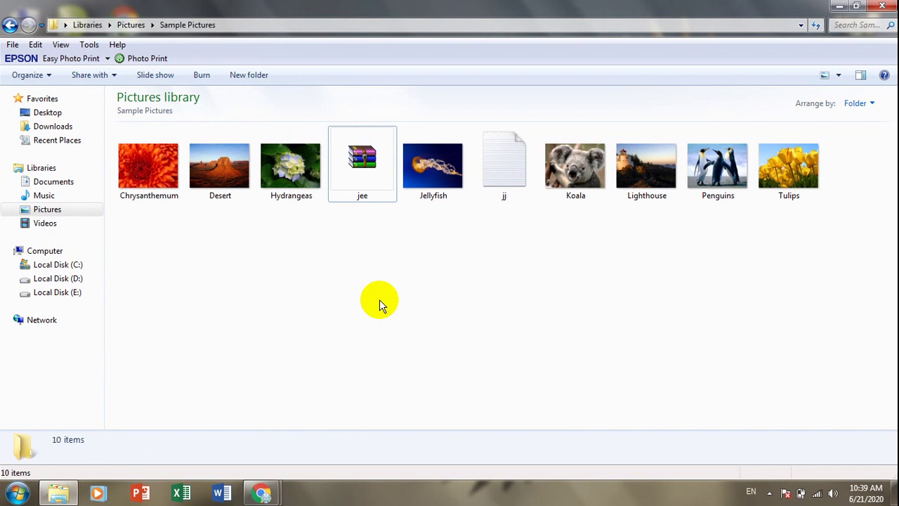
{"action": "type", "text": "j"}
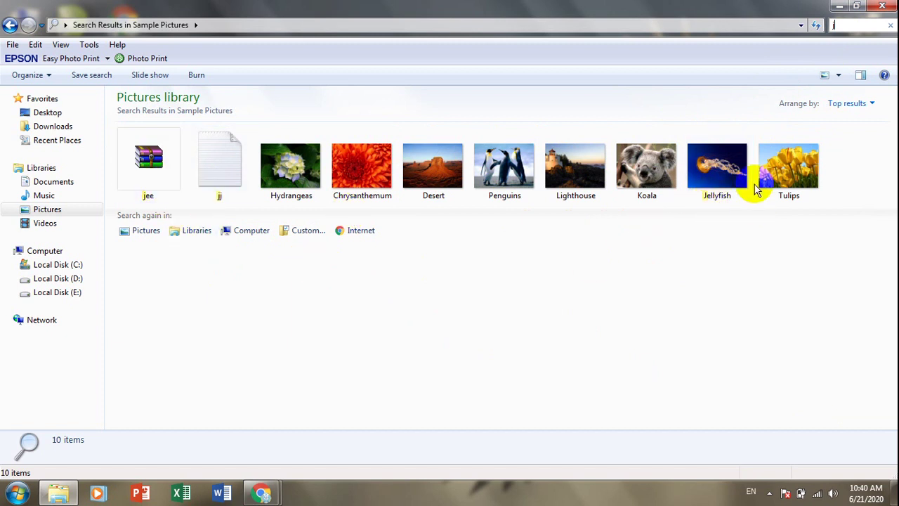
- Switch the folder option for typing into list view to "Select the typed item in the view" and apply it
{"action": "left_click", "coordinate": [98, 49]}
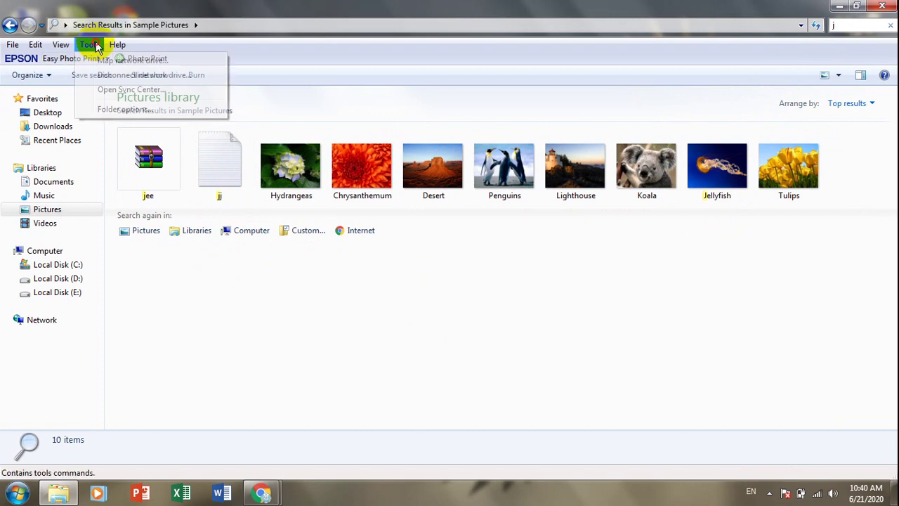
{"action": "left_click", "coordinate": [112, 108]}
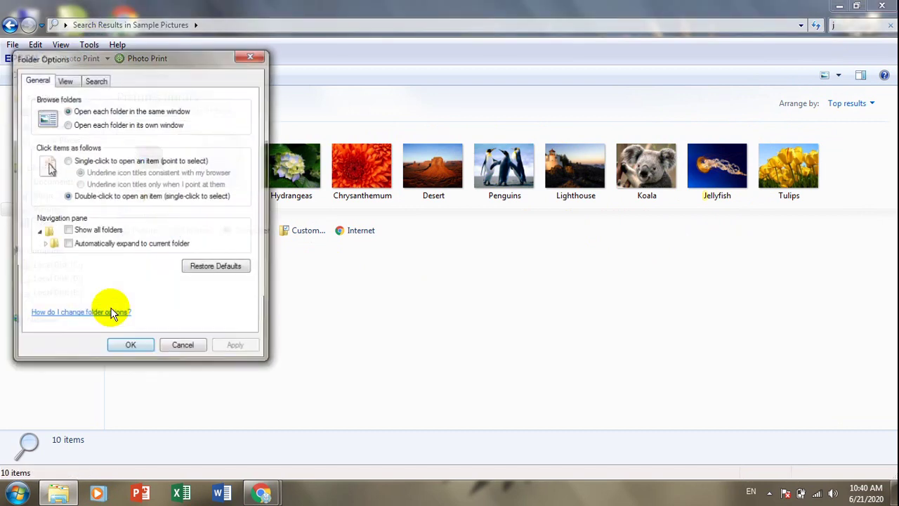
{"action": "left_click", "coordinate": [64, 80]}
{"action": "left_click_drag", "start_coordinate": [245, 201], "coordinate": [245, 297]}
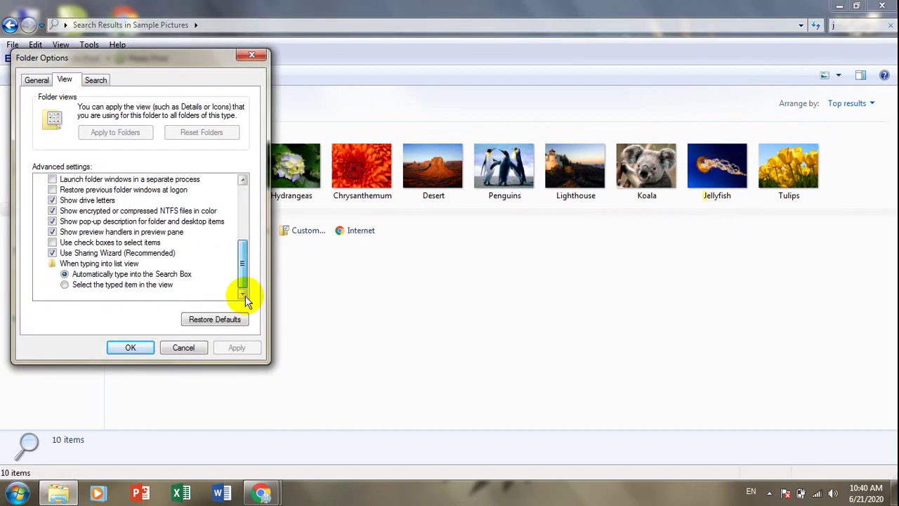
{"action": "left_click", "coordinate": [95, 285]}
{"action": "left_click", "coordinate": [238, 347]}
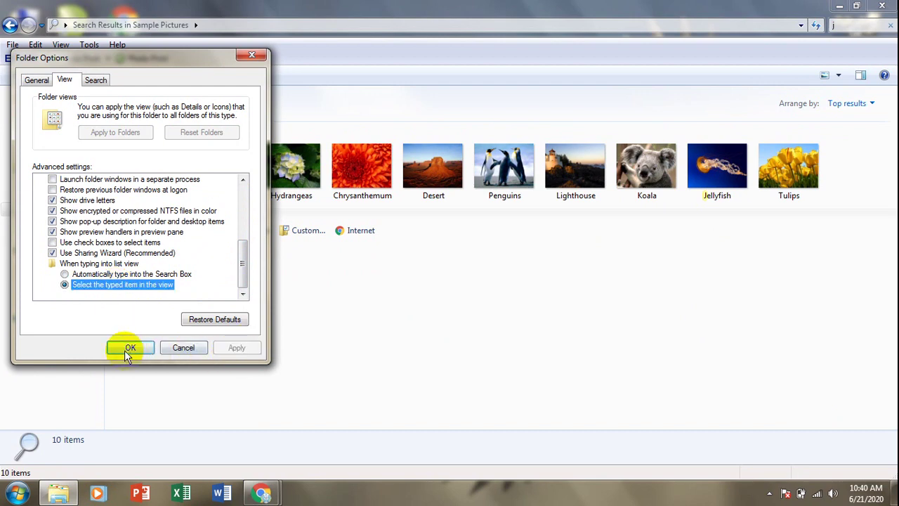
{"action": "left_click", "coordinate": [128, 347]}
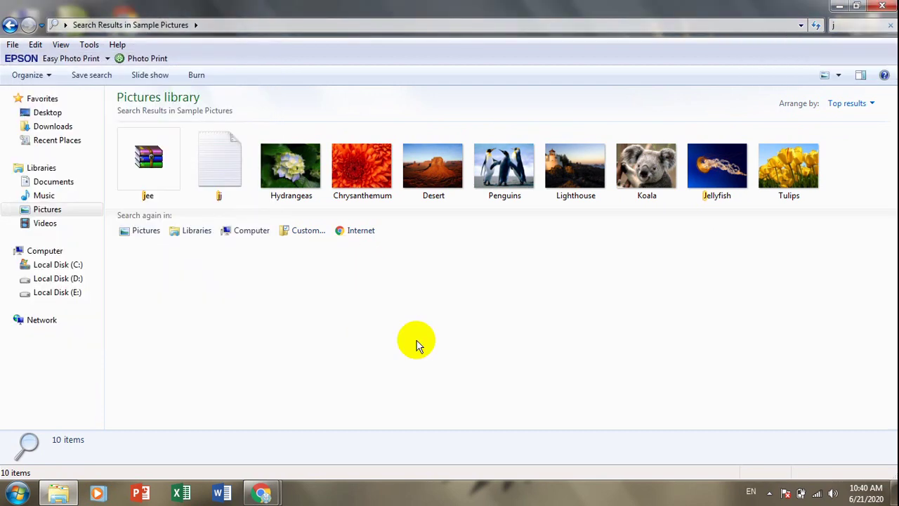
- Test the typed-item selection by cycling repeatedly through the search results whose names start with "j"
{"action": "left_click", "coordinate": [433, 167]}
{"action": "key", "text": "j"}
{"action": "key", "text": "j"}
{"action": "key", "text": "j"}
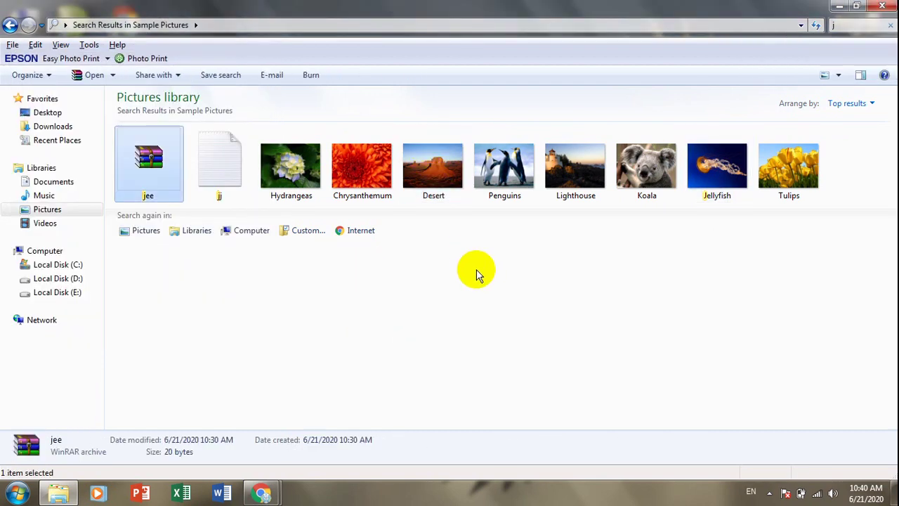
{"action": "key", "text": "j"}
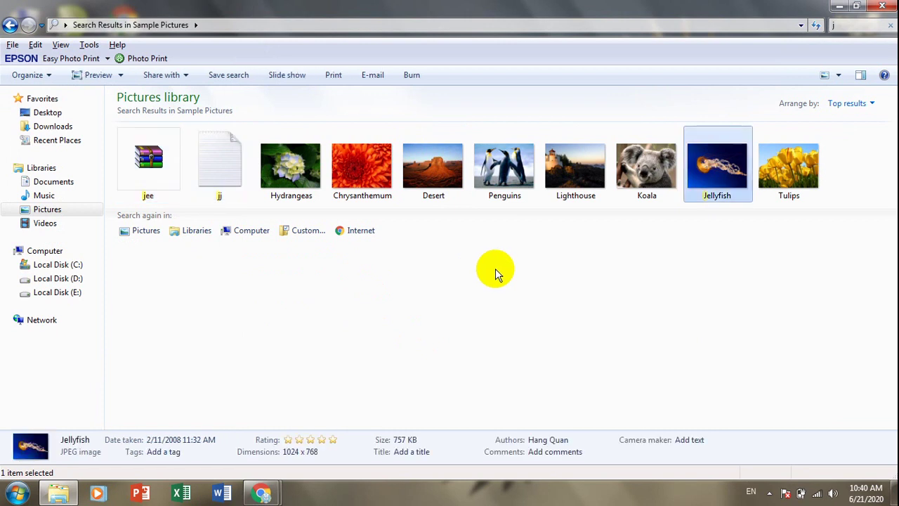
{"action": "key", "text": "j"}
{"action": "key", "text": "j"}
{"action": "key", "text": "j"}
{"action": "key", "text": "j"}
{"action": "key", "text": "j"}
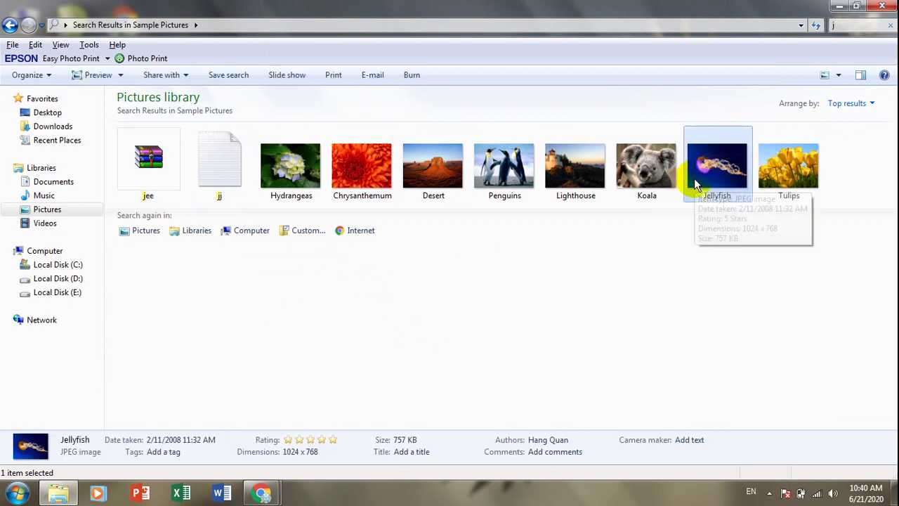
{"action": "key", "text": "j"}
{"action": "key", "text": "j"}
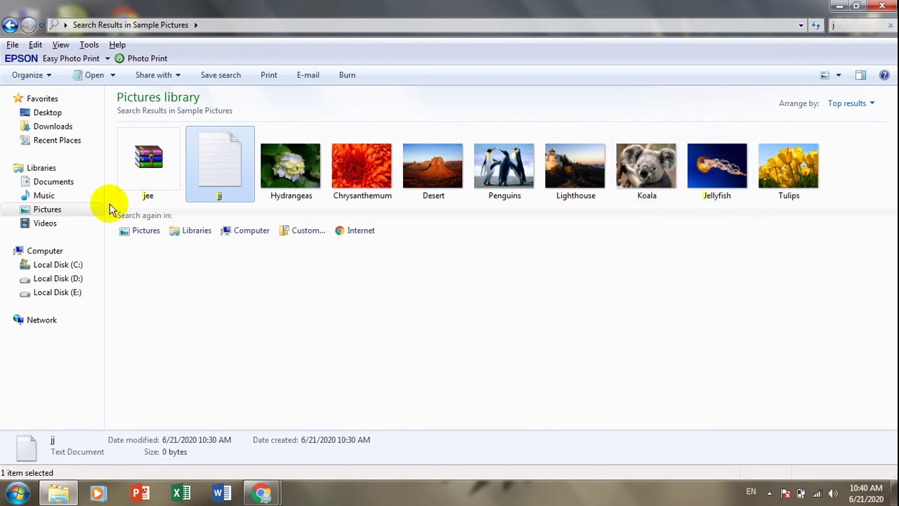
- Set the list view typing behaviour back to "Automatically type into the Search Box" in the advanced view settings
{"action": "left_click", "coordinate": [90, 45]}
{"action": "left_click", "coordinate": [121, 109]}
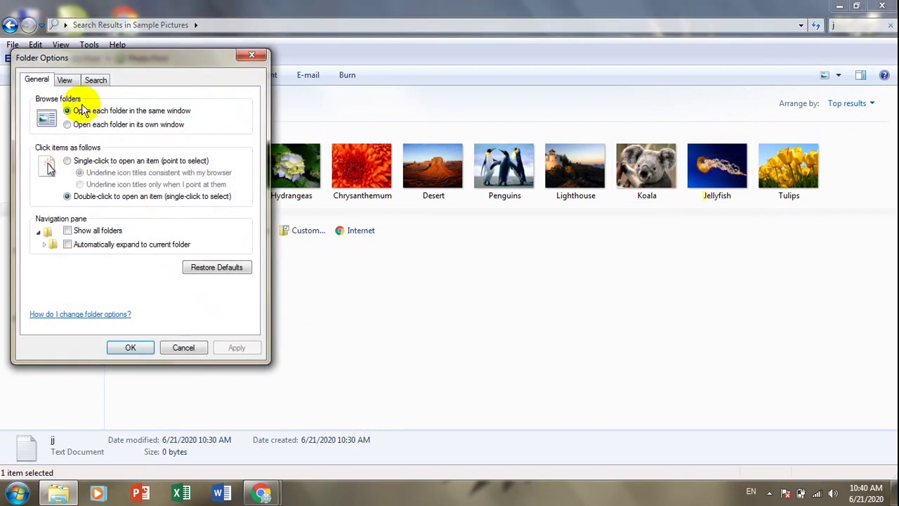
{"action": "left_click", "coordinate": [65, 82]}
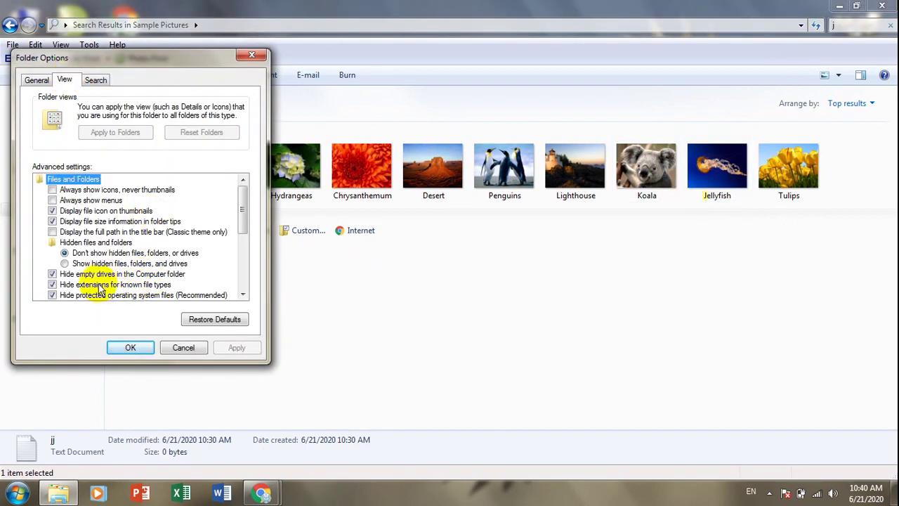
{"action": "left_click_drag", "start_coordinate": [241, 196], "coordinate": [243, 288]}
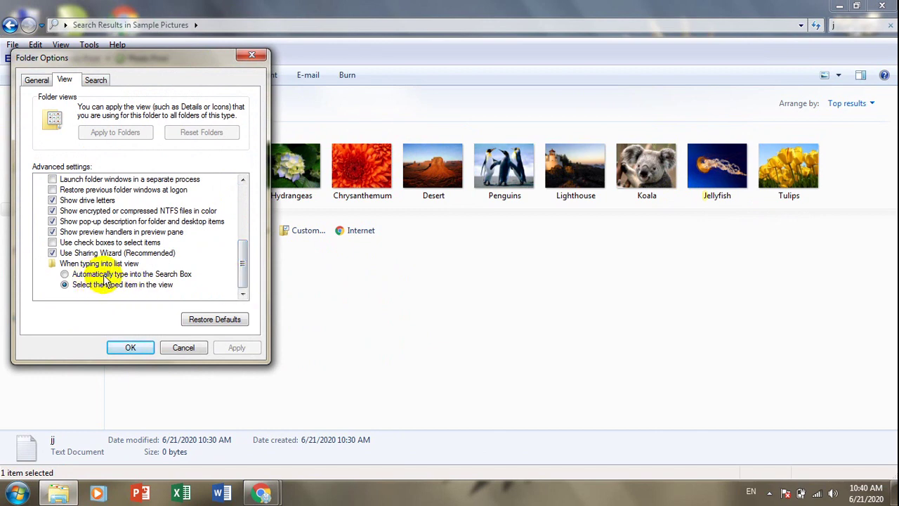
{"action": "left_click", "coordinate": [229, 344]}
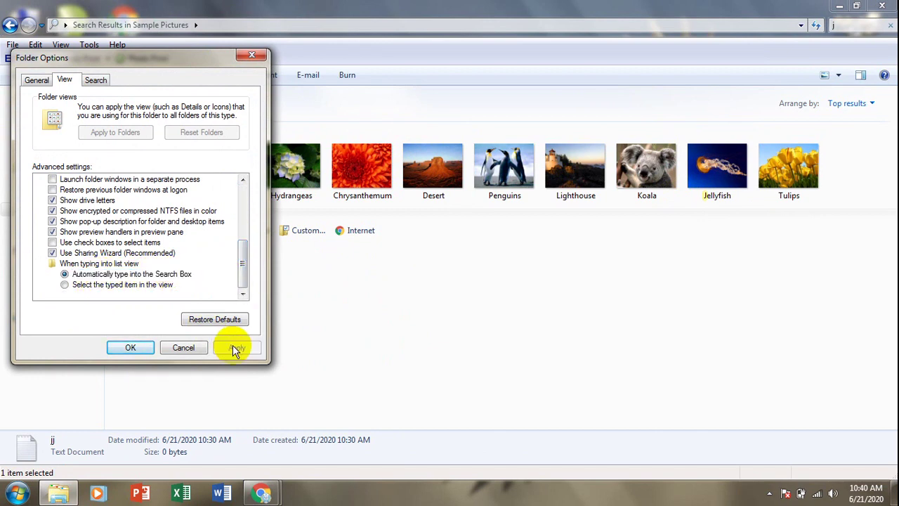
{"action": "left_click", "coordinate": [130, 347]}
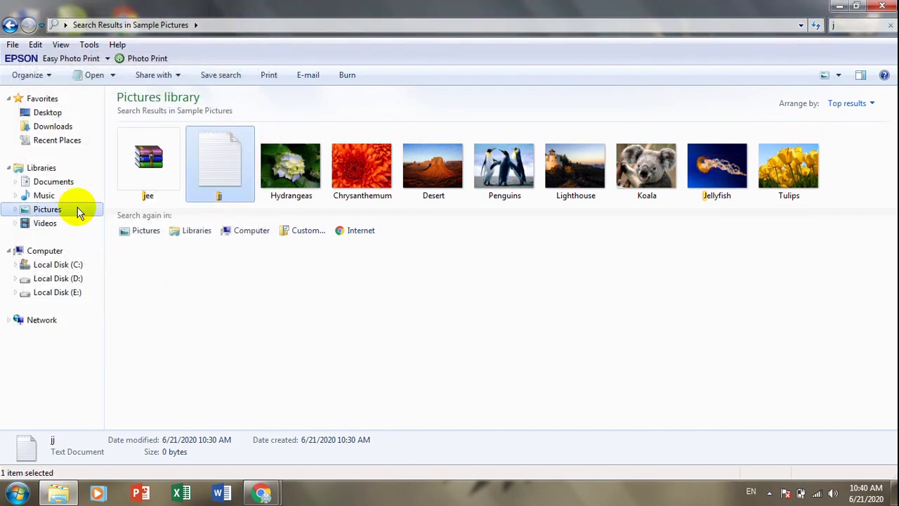
- Reopen the Sample Pictures folder from the Pictures library and search it for "j"
{"action": "left_click", "coordinate": [49, 210]}
{"action": "double_click", "coordinate": [372, 166]}
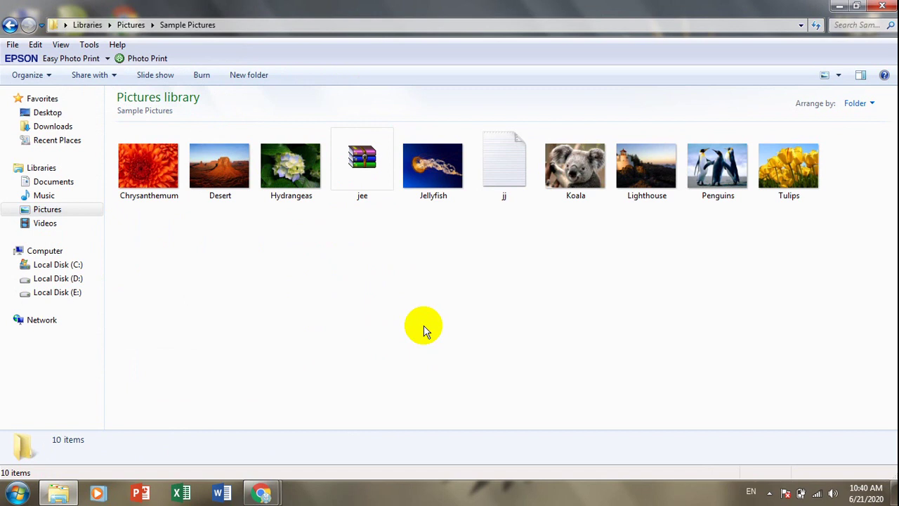
{"action": "key", "text": "ctrl+e"}
{"action": "type", "text": "j"}
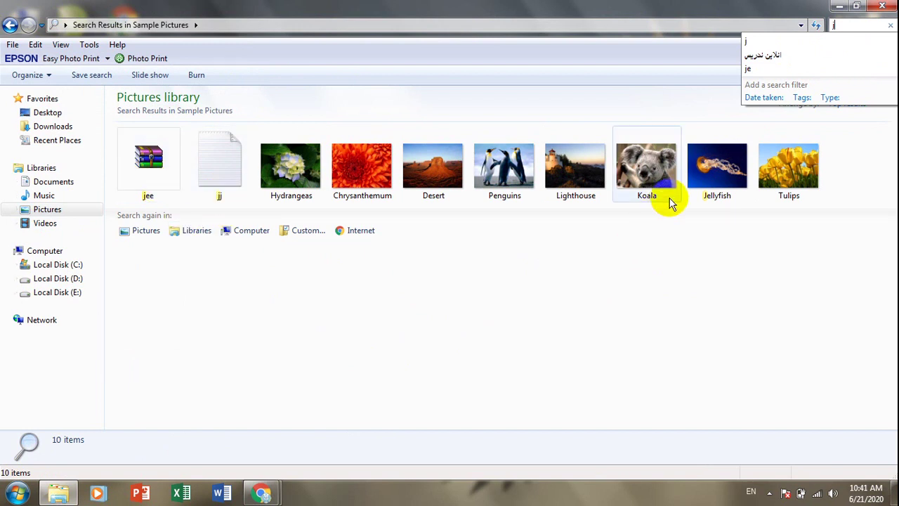
- In the advanced view settings, enable menus, hidden files and item check boxes, and turn off hiding empty drives and known file extensions
{"action": "left_click", "coordinate": [90, 44]}
{"action": "left_click", "coordinate": [113, 109]}
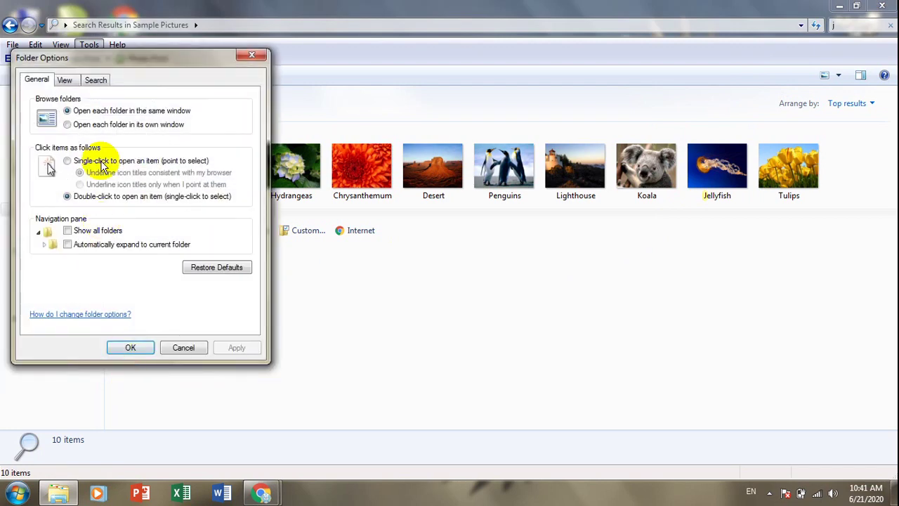
{"action": "left_click", "coordinate": [64, 80]}
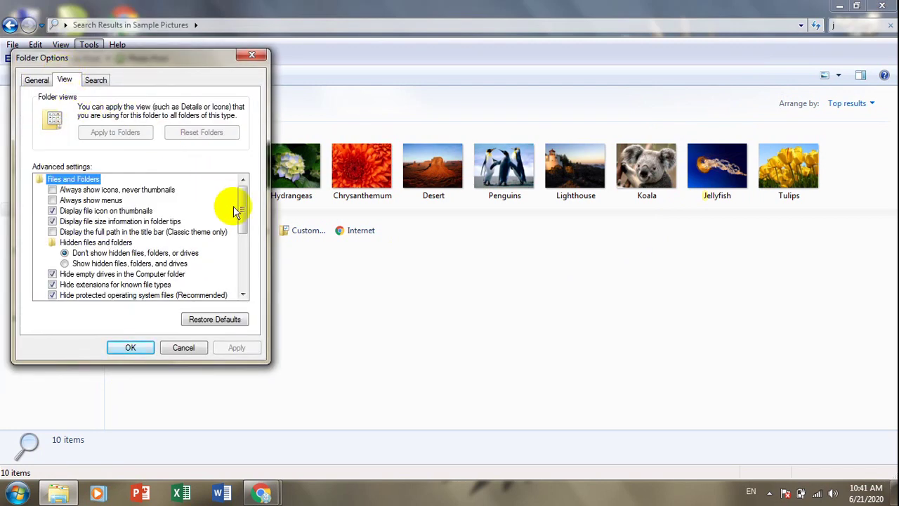
{"action": "left_click_drag", "start_coordinate": [243, 210], "coordinate": [235, 317]}
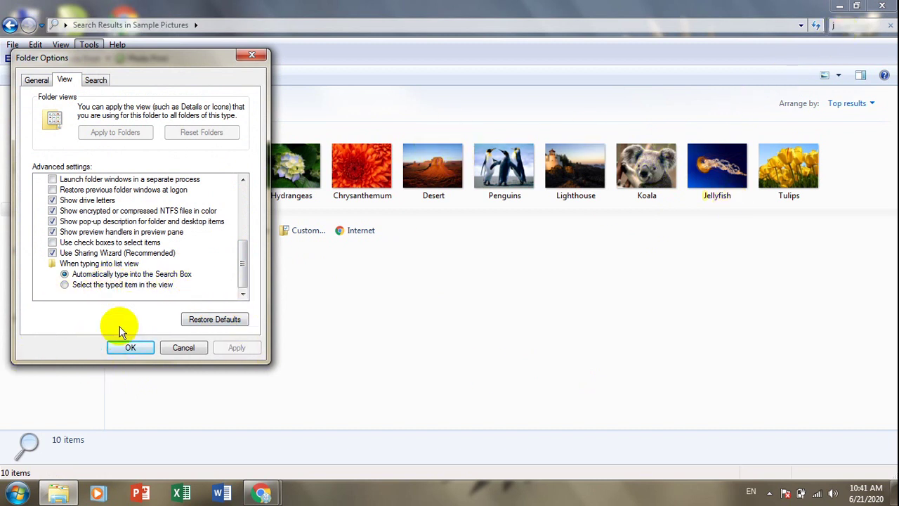
{"action": "left_click_drag", "start_coordinate": [243, 270], "coordinate": [260, 199]}
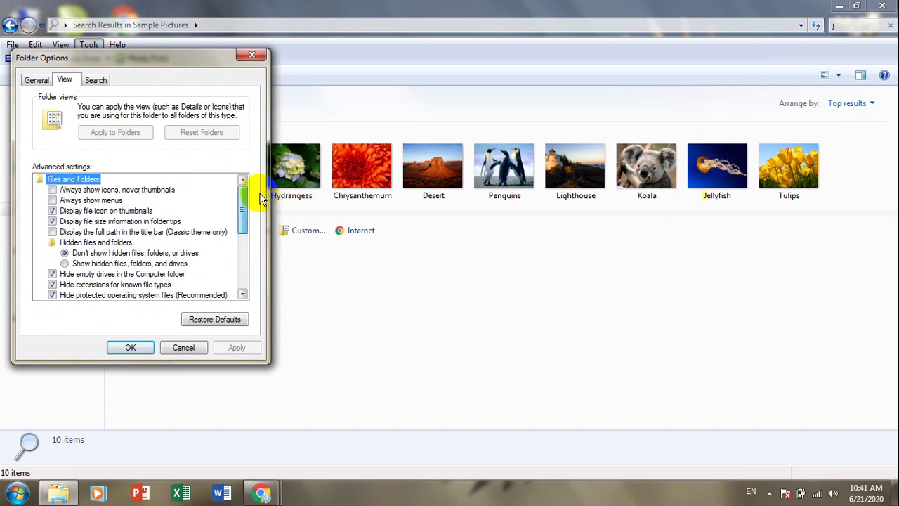
{"action": "left_click", "coordinate": [77, 200]}
{"action": "left_click", "coordinate": [77, 253]}
{"action": "left_click", "coordinate": [70, 263]}
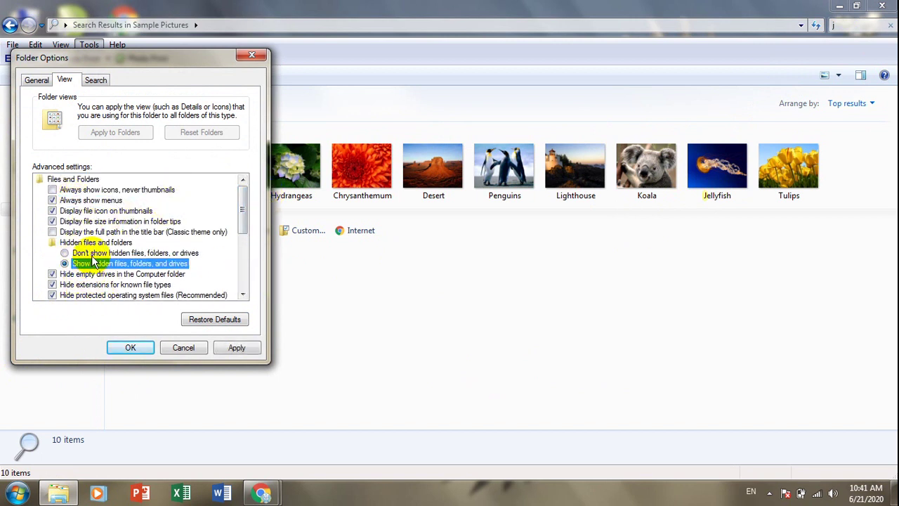
{"action": "left_click", "coordinate": [72, 274]}
{"action": "left_click", "coordinate": [70, 285]}
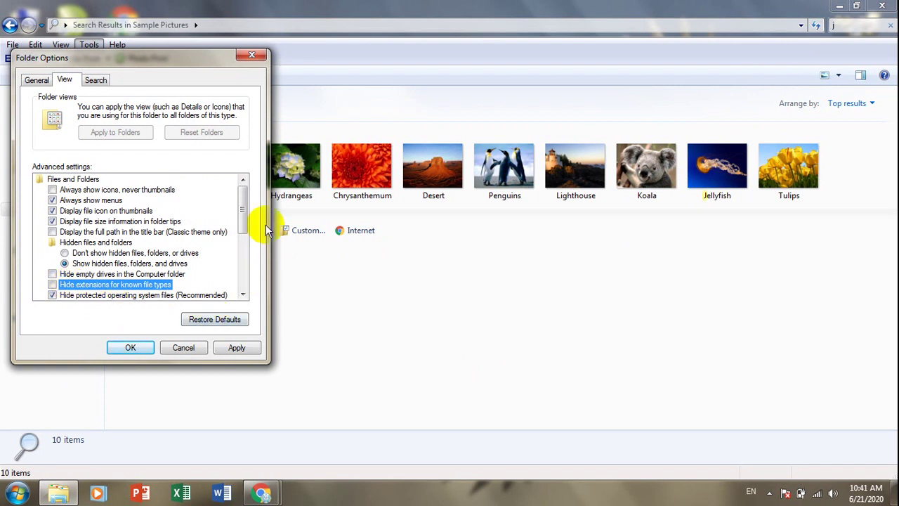
{"action": "left_click_drag", "start_coordinate": [245, 207], "coordinate": [245, 256]}
{"action": "left_click", "coordinate": [82, 254]}
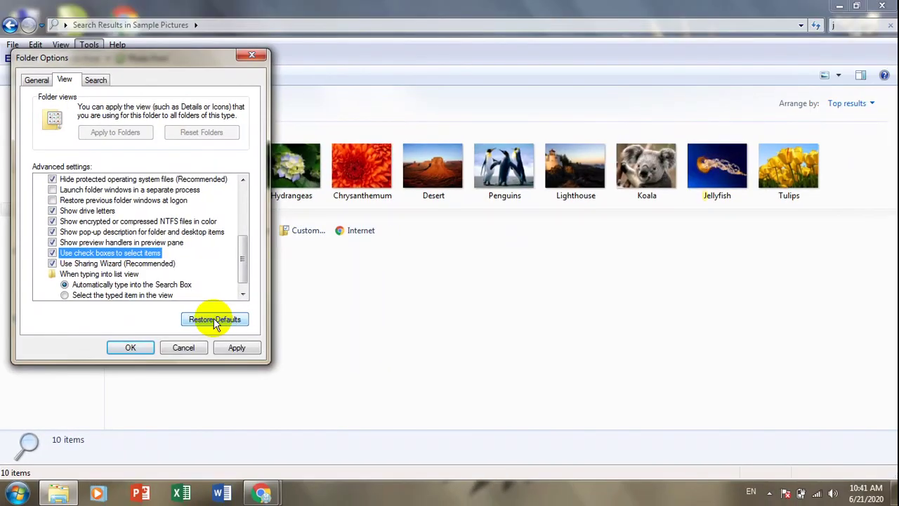
- Restore the default advanced view settings and apply them
{"action": "left_click", "coordinate": [288, 294]}
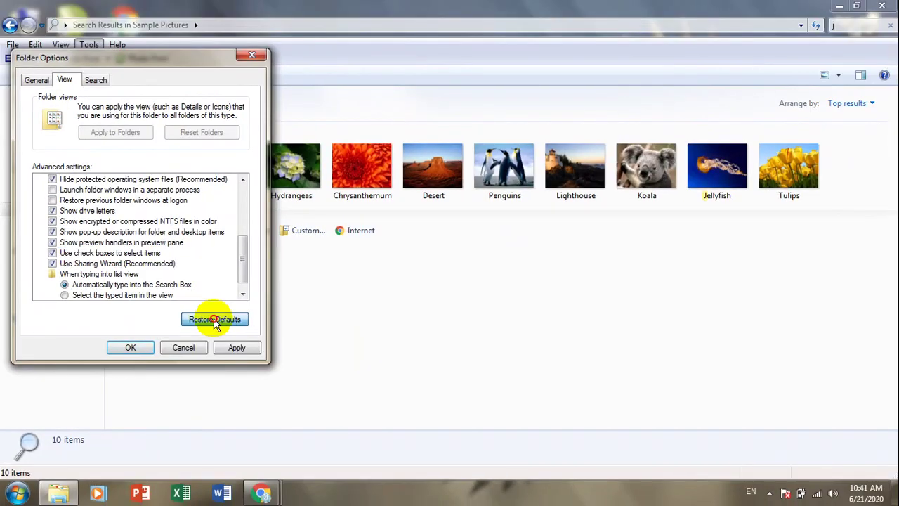
{"action": "left_click", "coordinate": [236, 347]}
{"action": "left_click", "coordinate": [130, 347]}
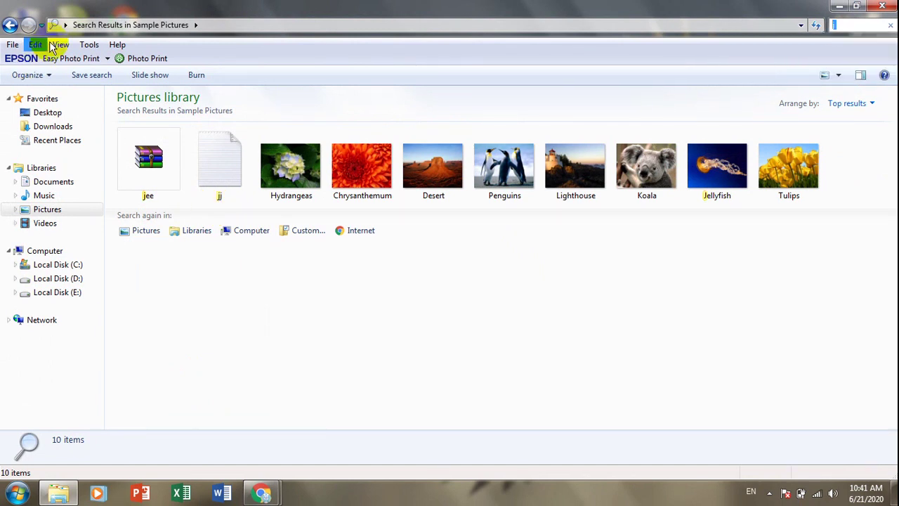
- Reopen Folder Options to check the restored advanced view settings, and close the dialog
{"action": "left_click", "coordinate": [89, 44]}
{"action": "left_click", "coordinate": [102, 107]}
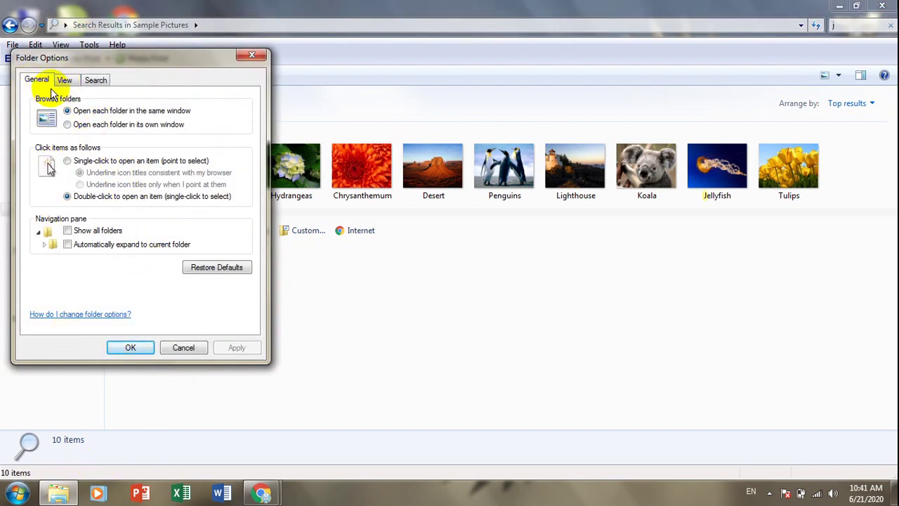
{"action": "left_click", "coordinate": [73, 82]}
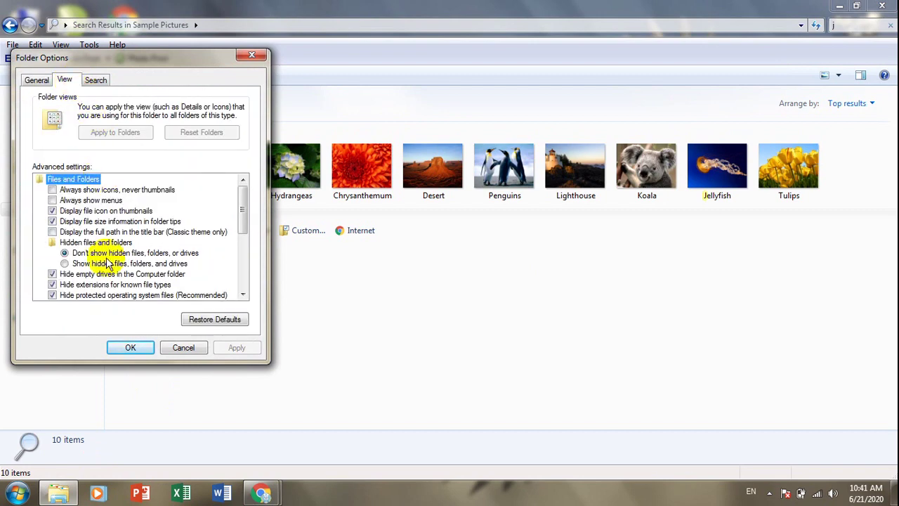
{"action": "mouse_move", "coordinate": [239, 202]}
{"action": "left_mouse_down"}
{"action": "mouse_move", "coordinate": [252, 282]}
{"action": "mouse_move", "coordinate": [241, 197]}
{"action": "left_mouse_up"}
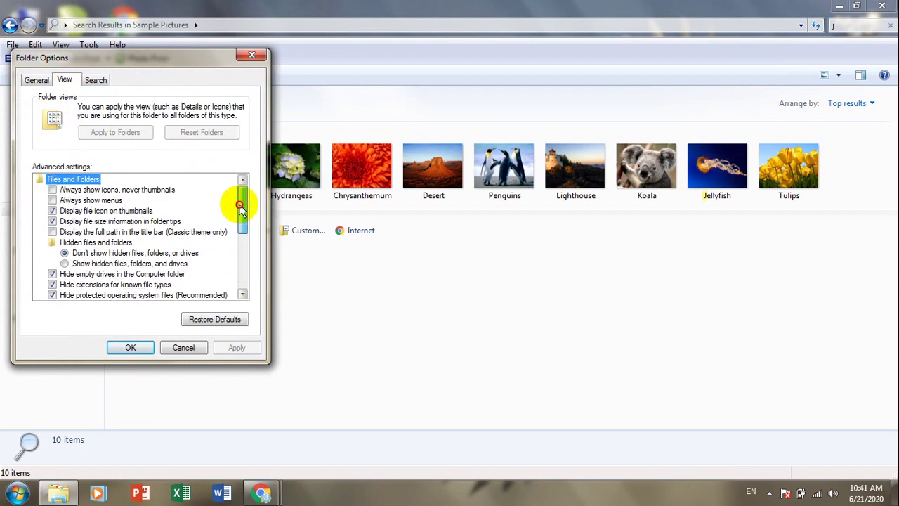
{"action": "left_click", "coordinate": [252, 56]}
- Close the Sample Pictures window and open Control Panel
{"action": "left_click", "coordinate": [836, 25]}
{"action": "left_click", "coordinate": [884, 6]}
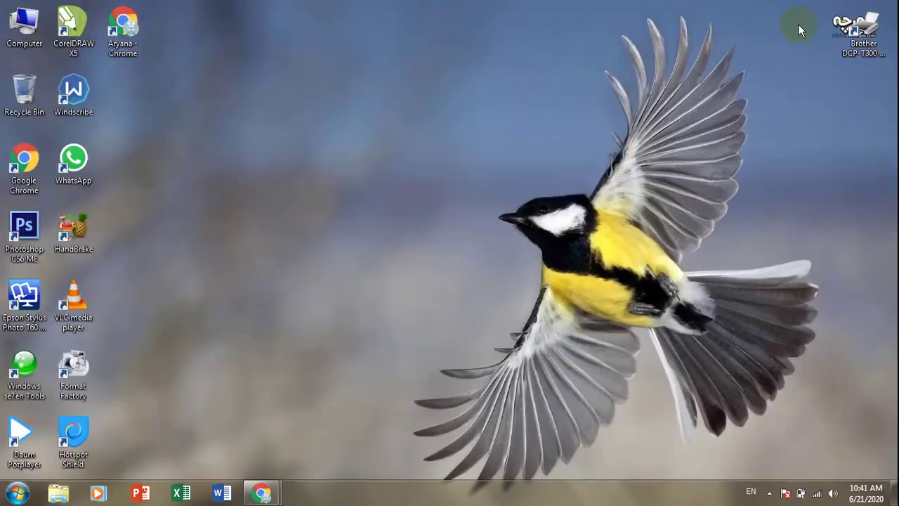
{"action": "left_click", "coordinate": [17, 493]}
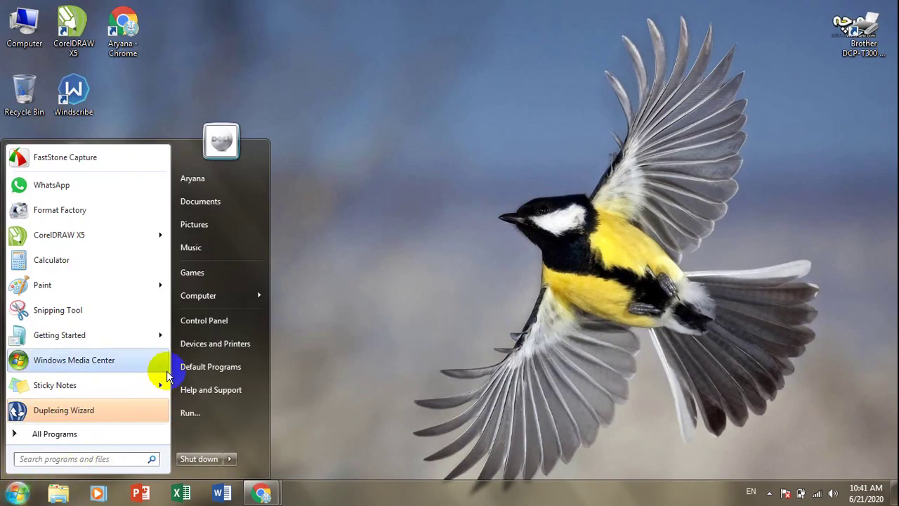
{"action": "left_click", "coordinate": [210, 321]}
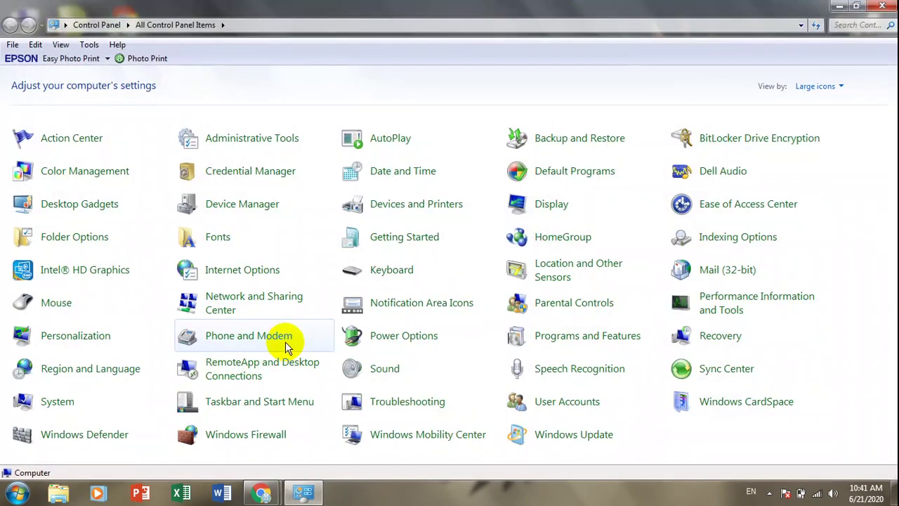